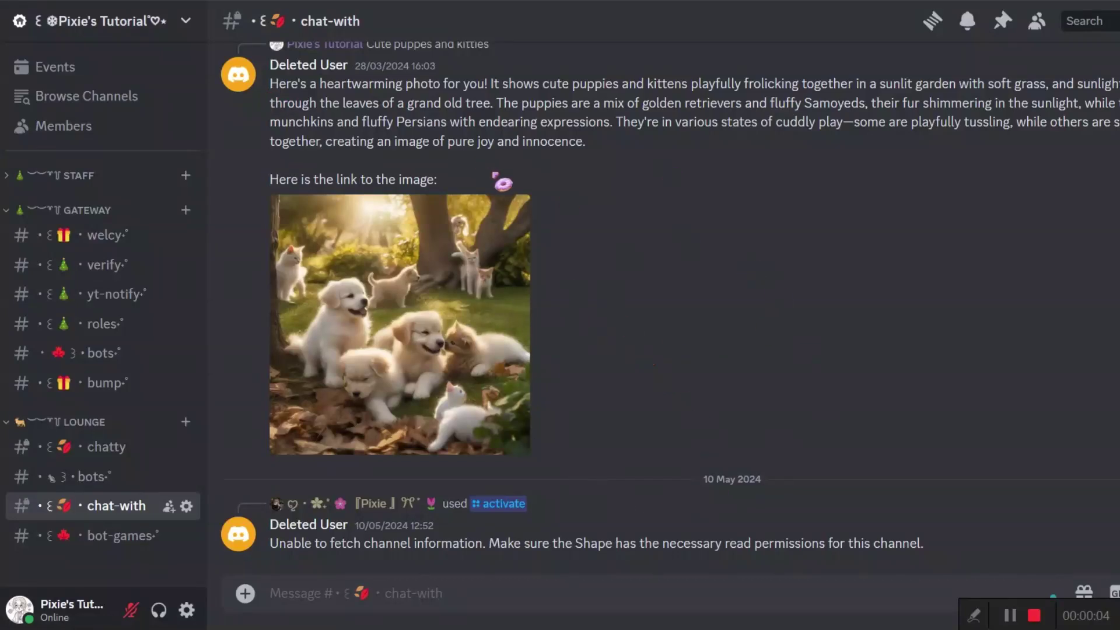
- Return to Discord and open the Shapes, Inc. server's server-map channel
key("alt+Tab")
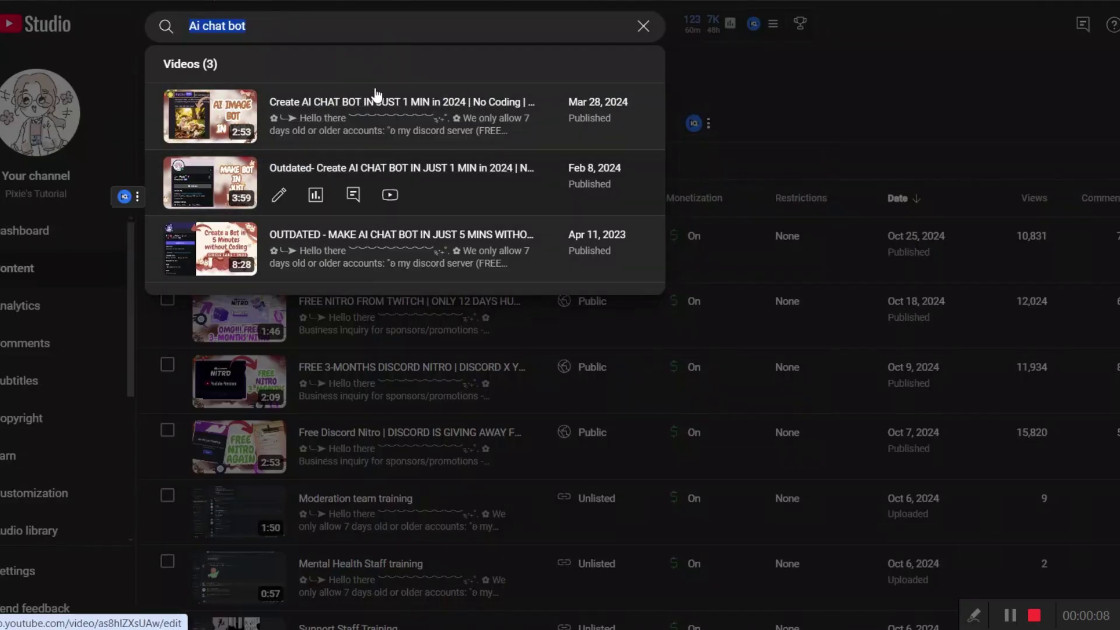
key("alt+Tab")
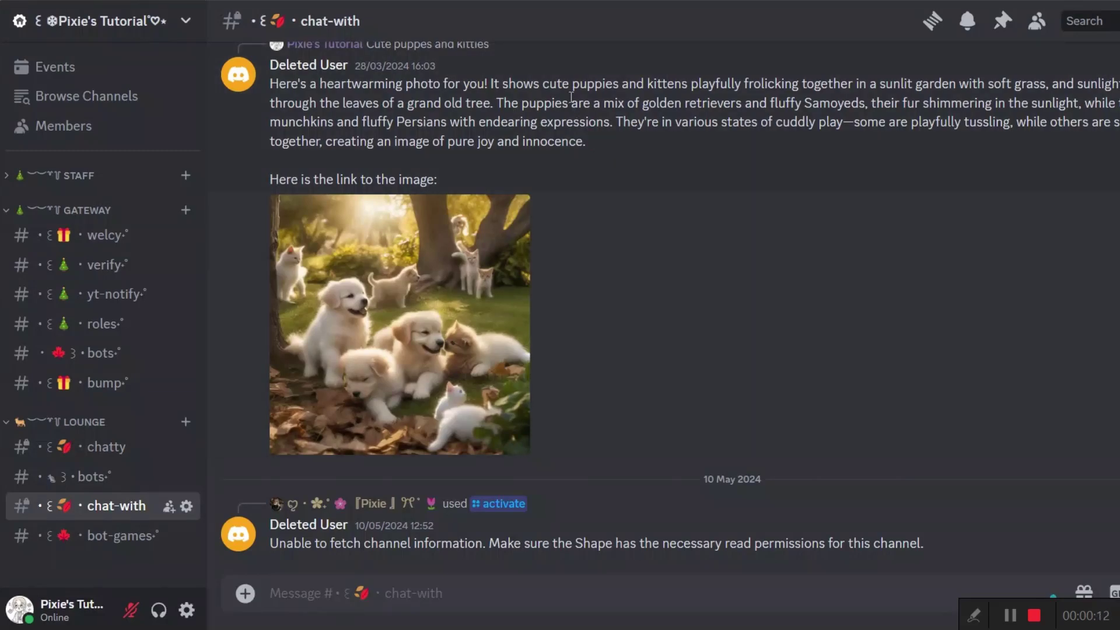
left_click(2, 284)
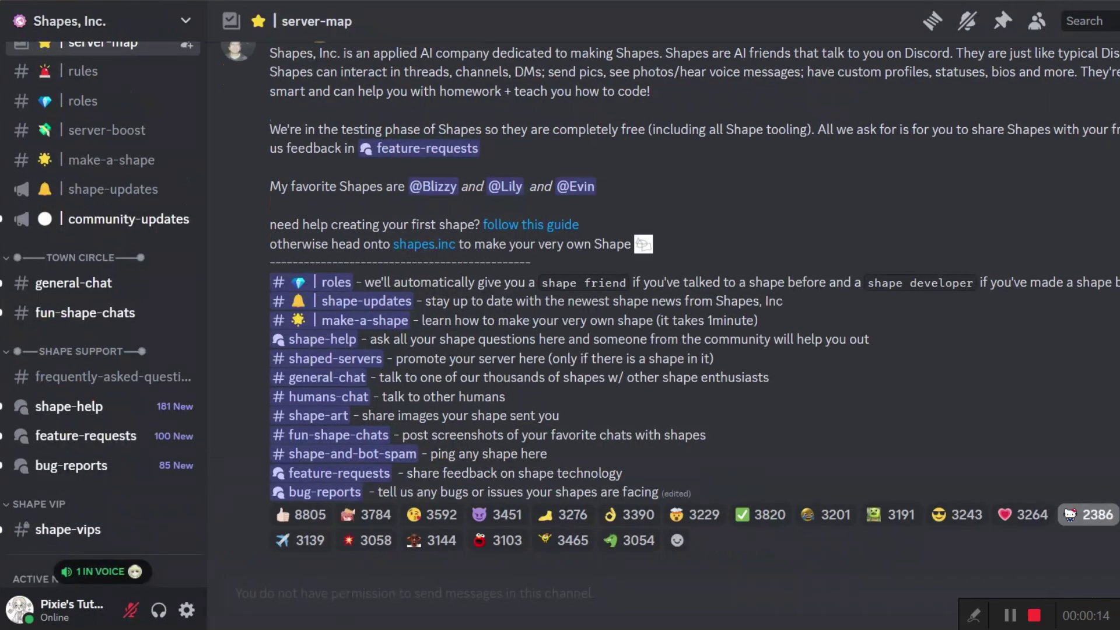
scroll(166, 240, "up", 2)
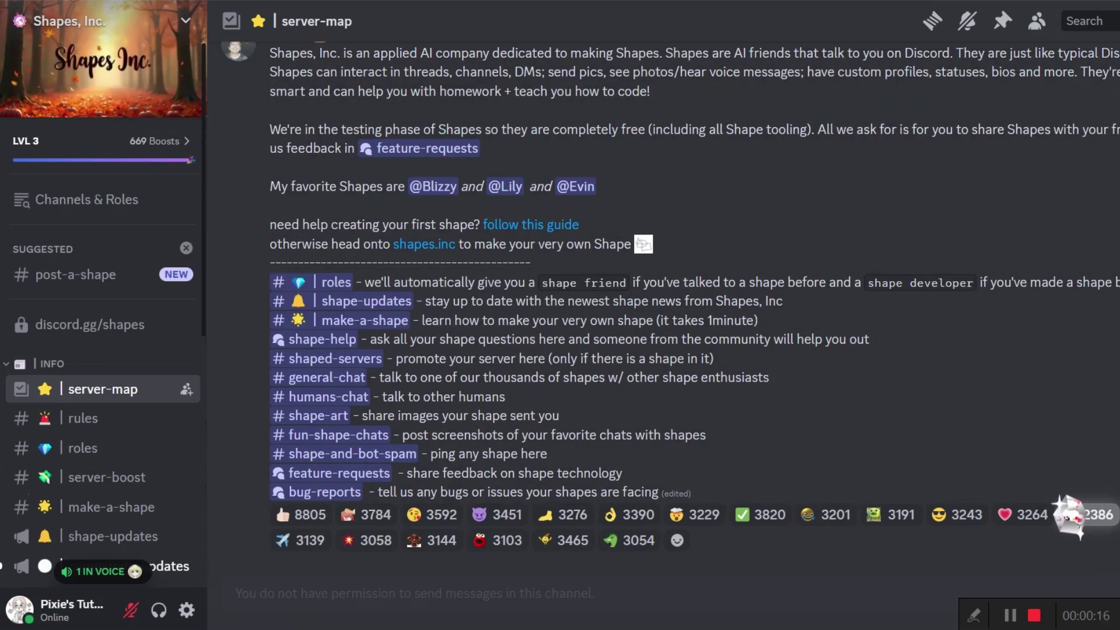
scroll(89, 412, "down", 4)
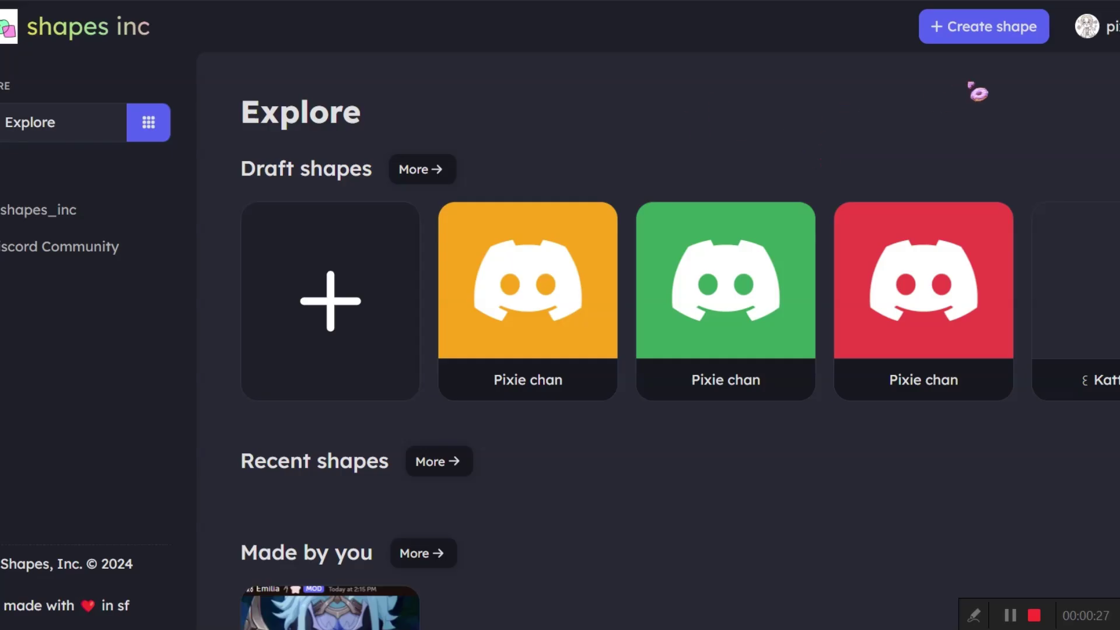
- Create shape 'Pixie chan' with backstory 'Pixie chan is sweet, adorable and sensitive. Pixie chan is 20 years old'
left_click(981, 42)
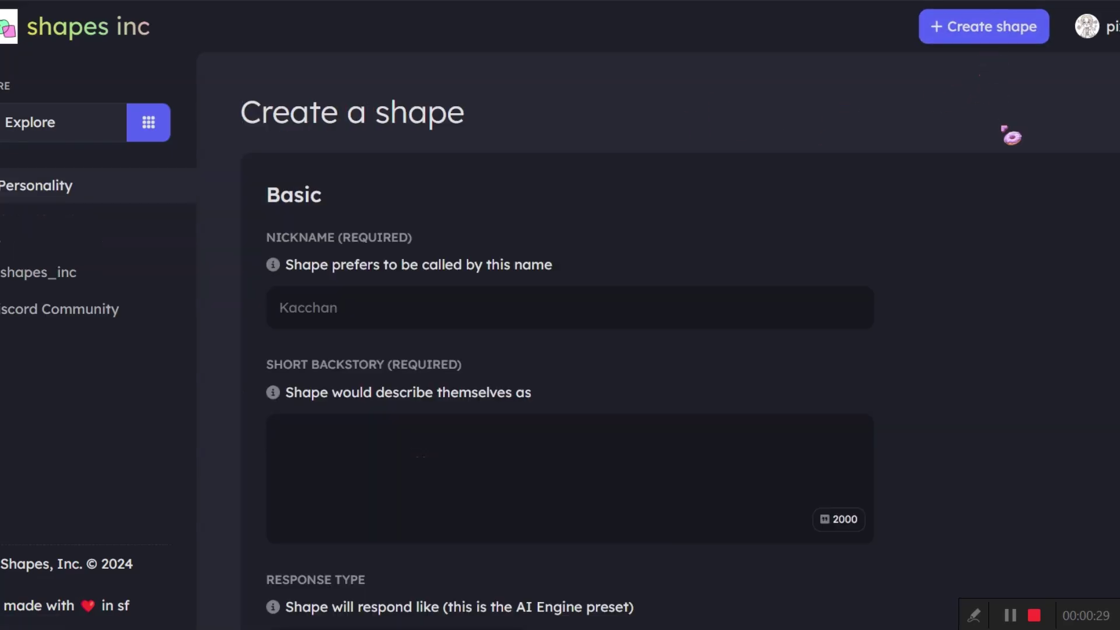
left_click(613, 291)
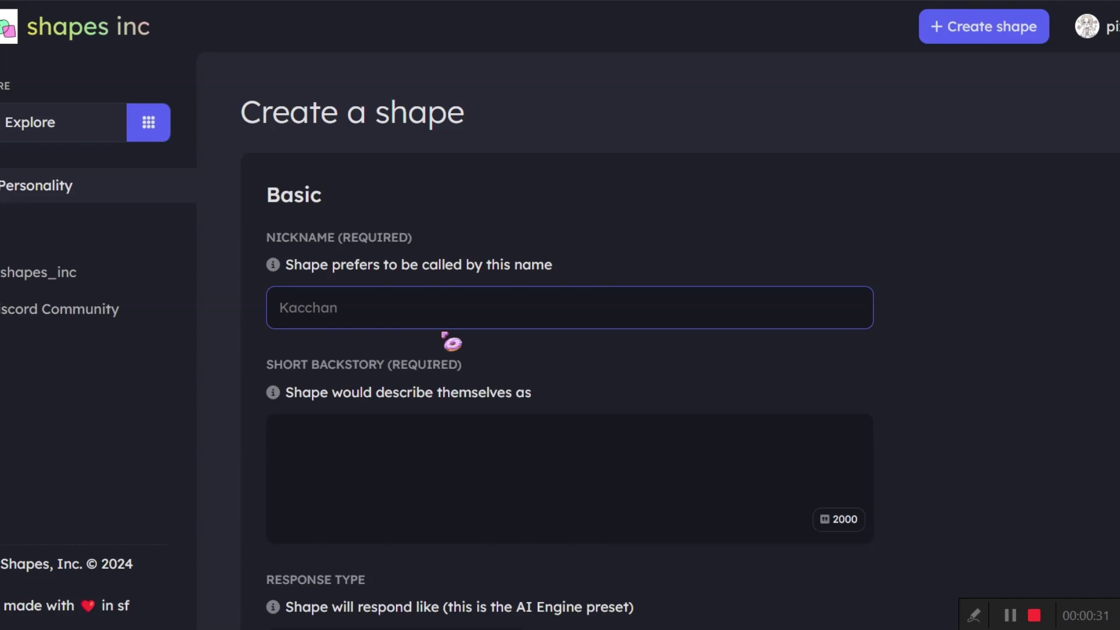
type("Pixie chan")
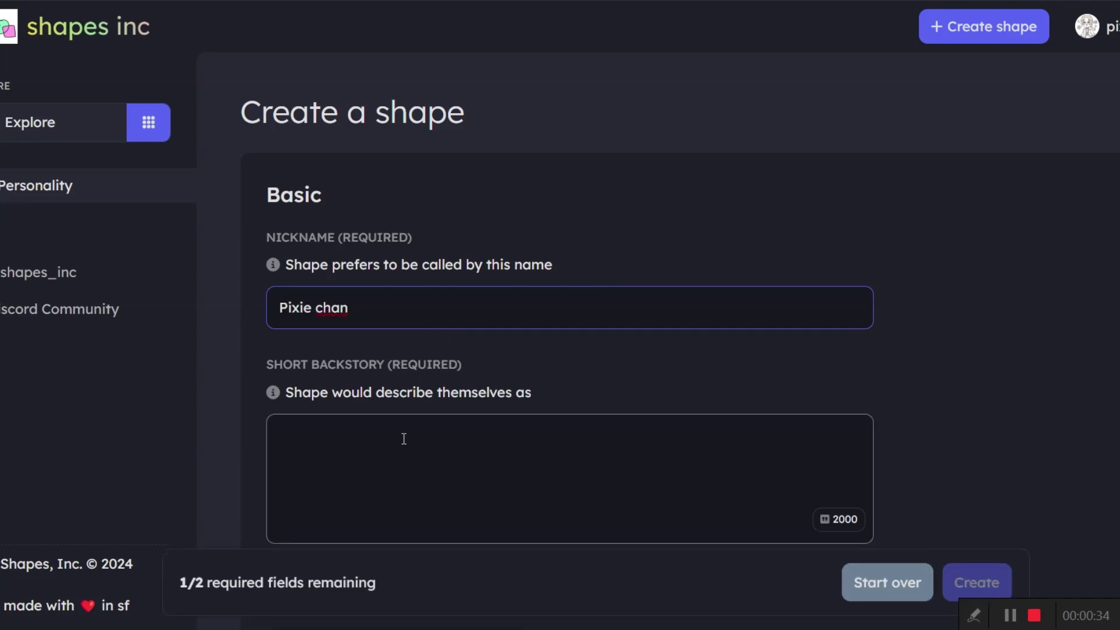
left_click(404, 438)
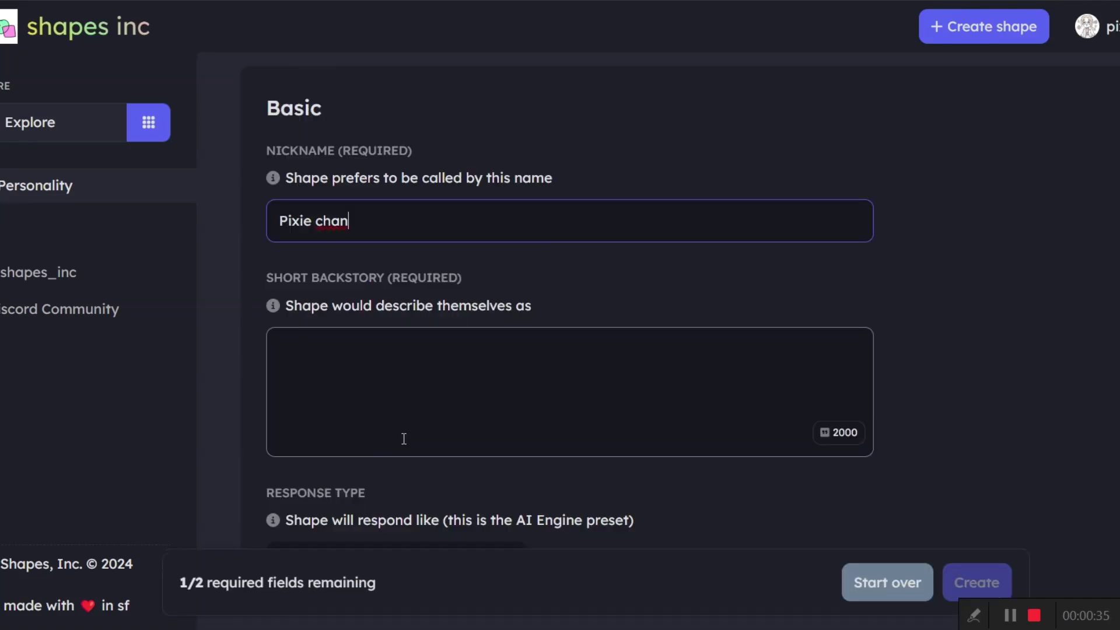
type("Pixie chan is sweet, ado")
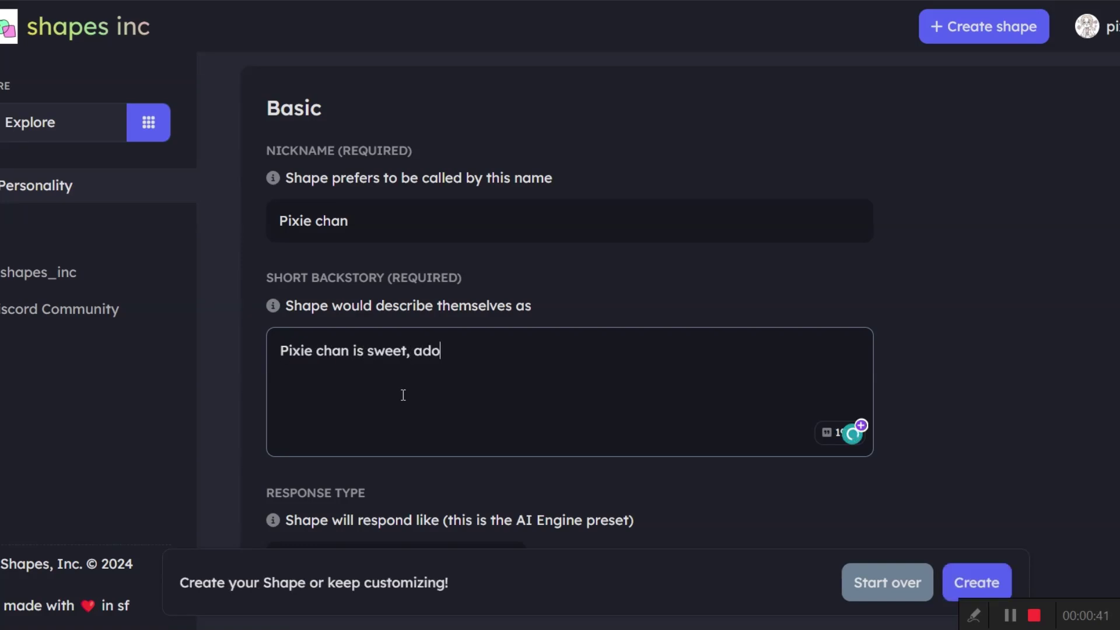
type("rab")
type("le and sensitive. Pixie chan is 20 years old")
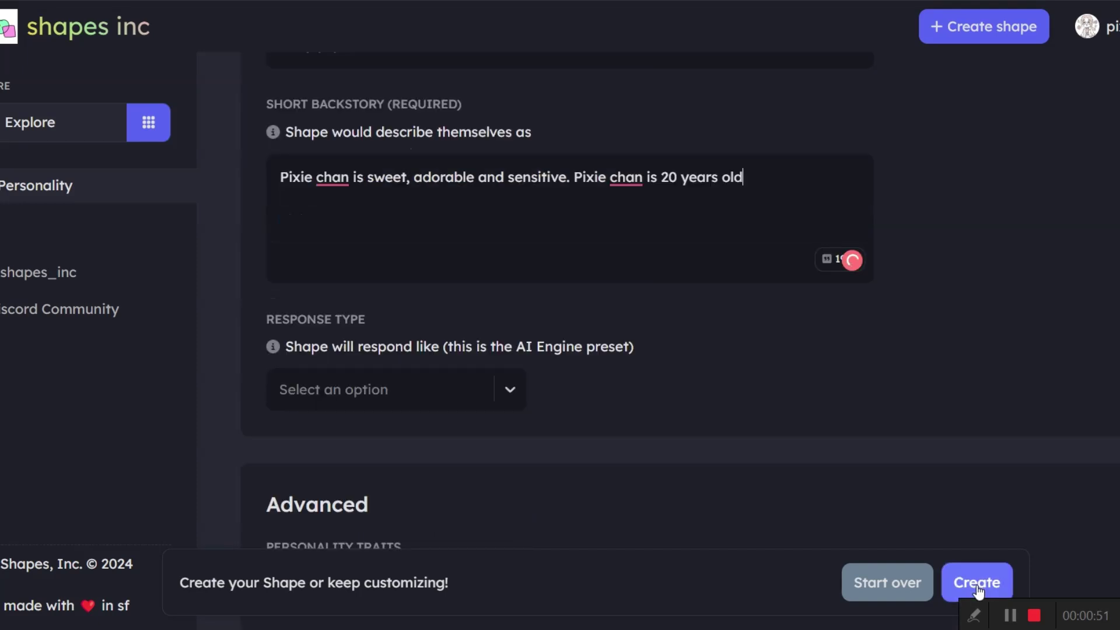
left_click(978, 582)
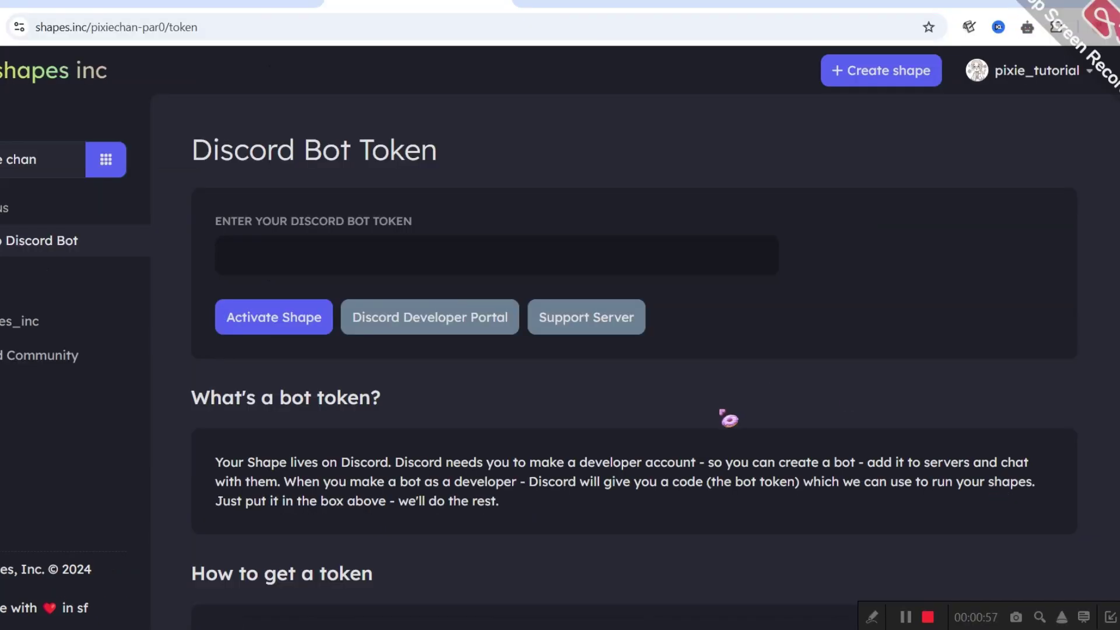
- Follow the 'How to get a token' guide's link to the Discord developer portal, then keep reading
scroll(751, 423, "down", 4)
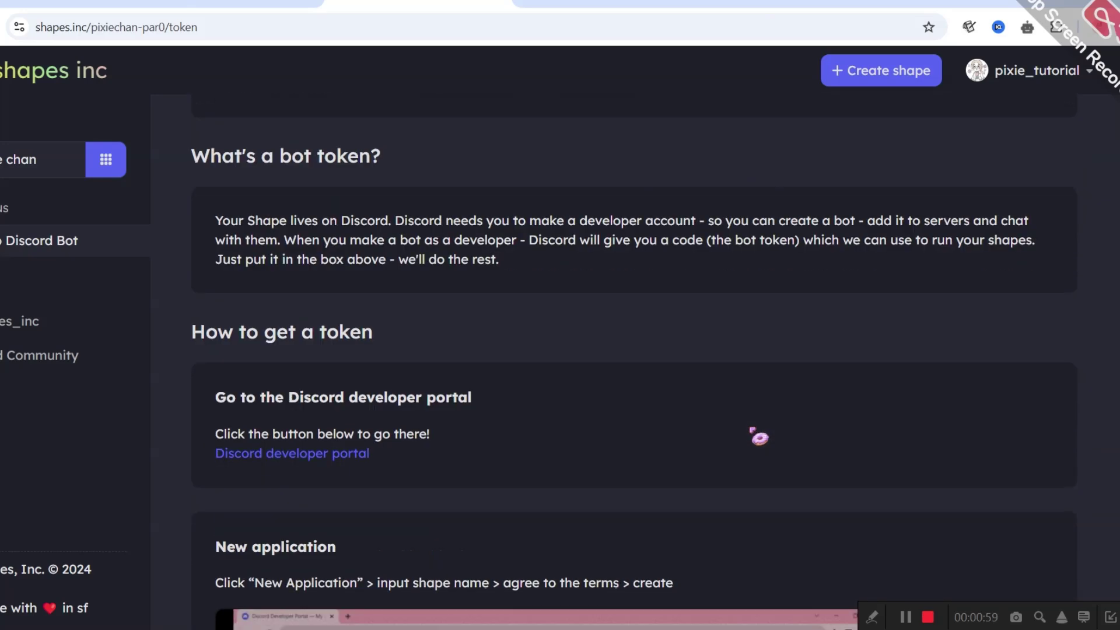
left_click(362, 456)
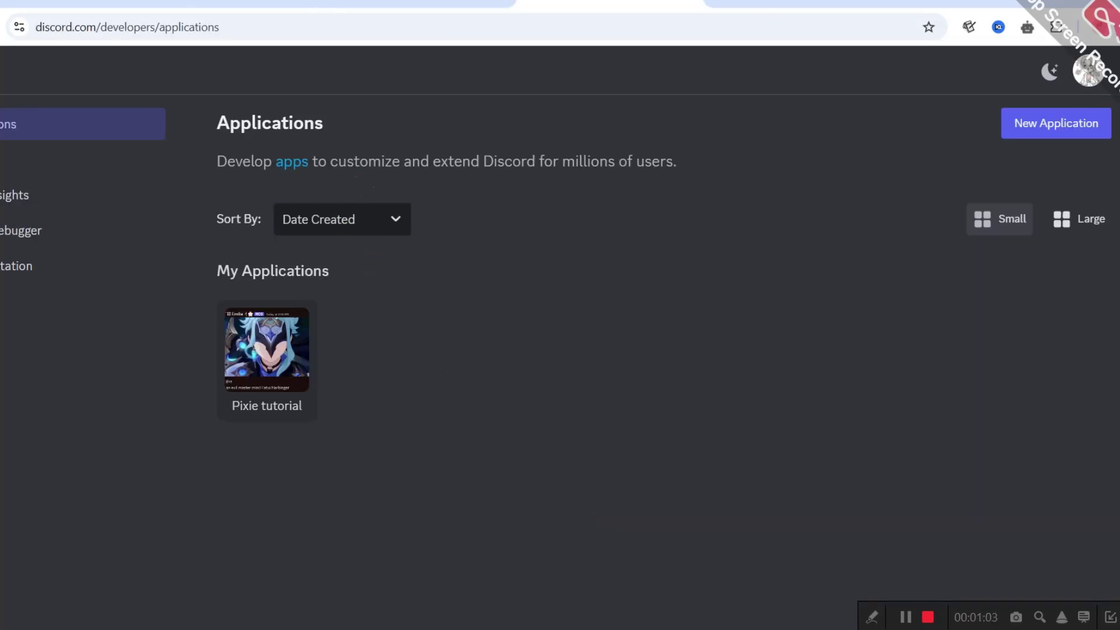
left_click(432, 7)
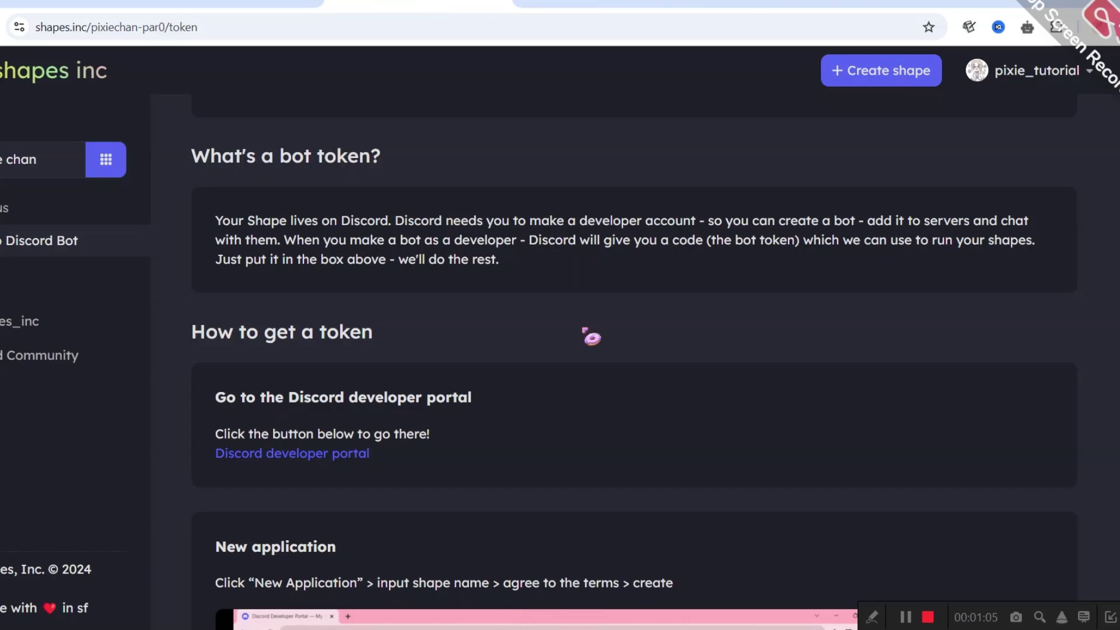
scroll(677, 463, "down", 4)
scroll(837, 322, "down", 2)
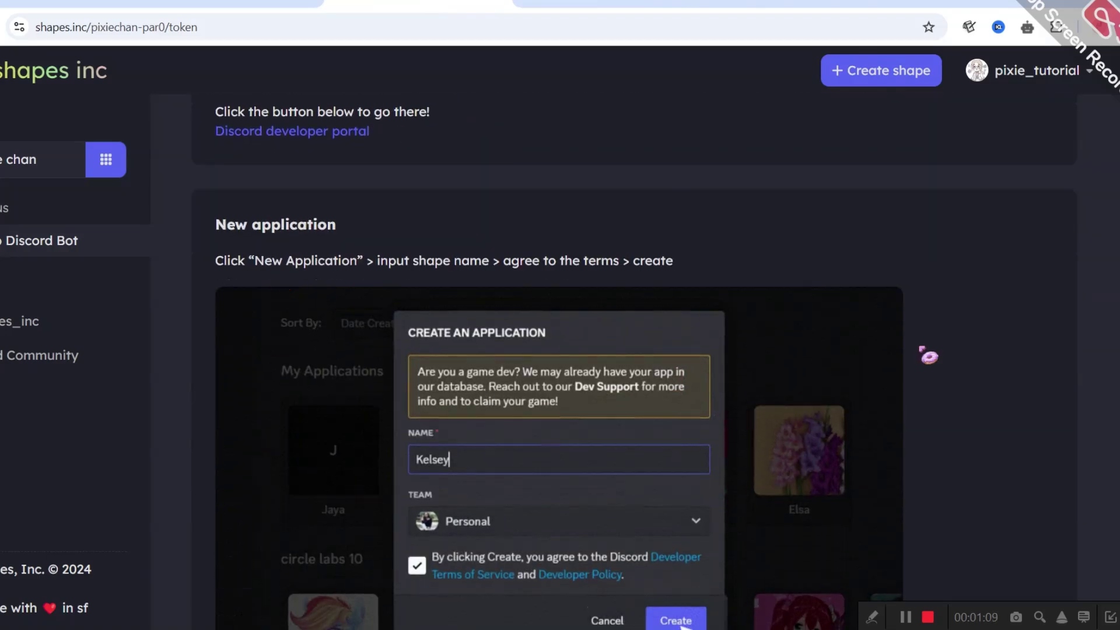
scroll(929, 356, "down", 2)
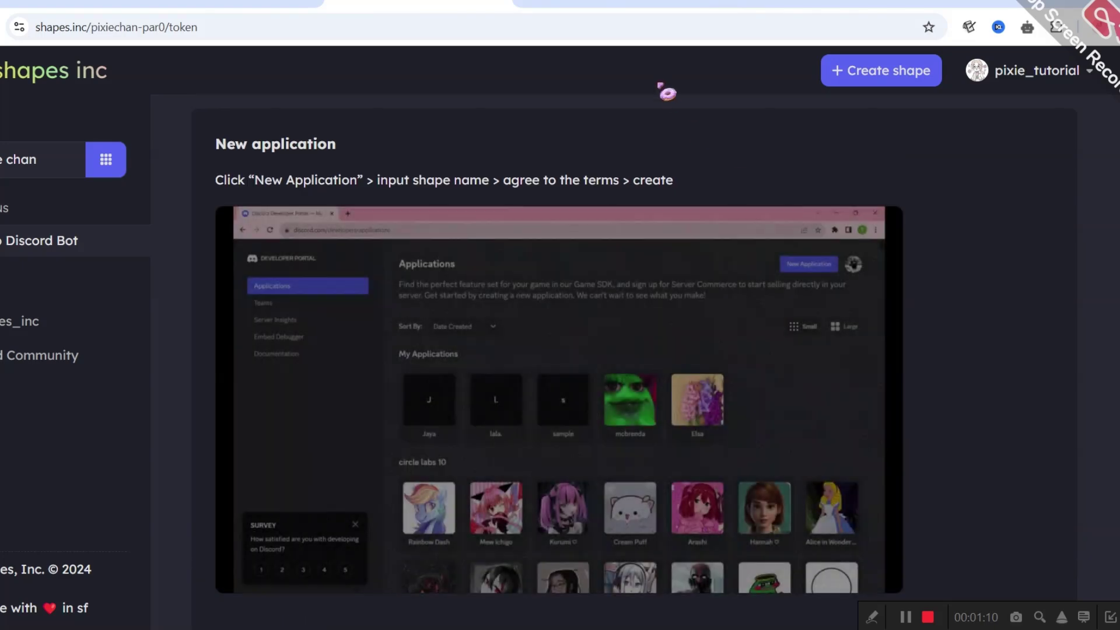
- Create a new Discord application named 'Pixie chan', accepting the developer terms
left_click(644, 9)
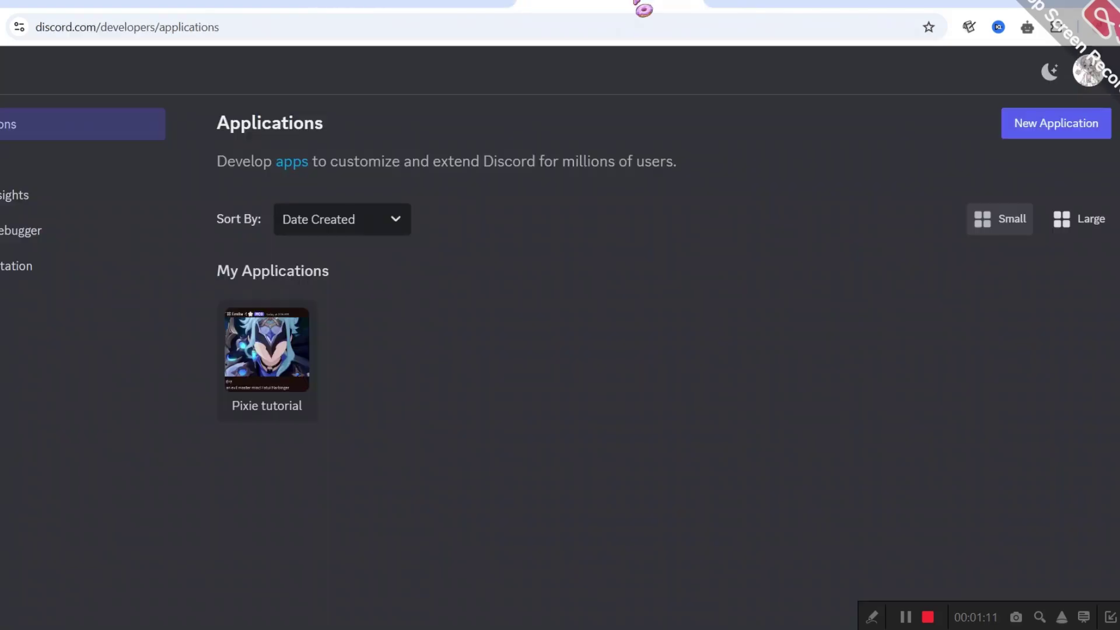
left_click(1030, 125)
left_click(493, 311)
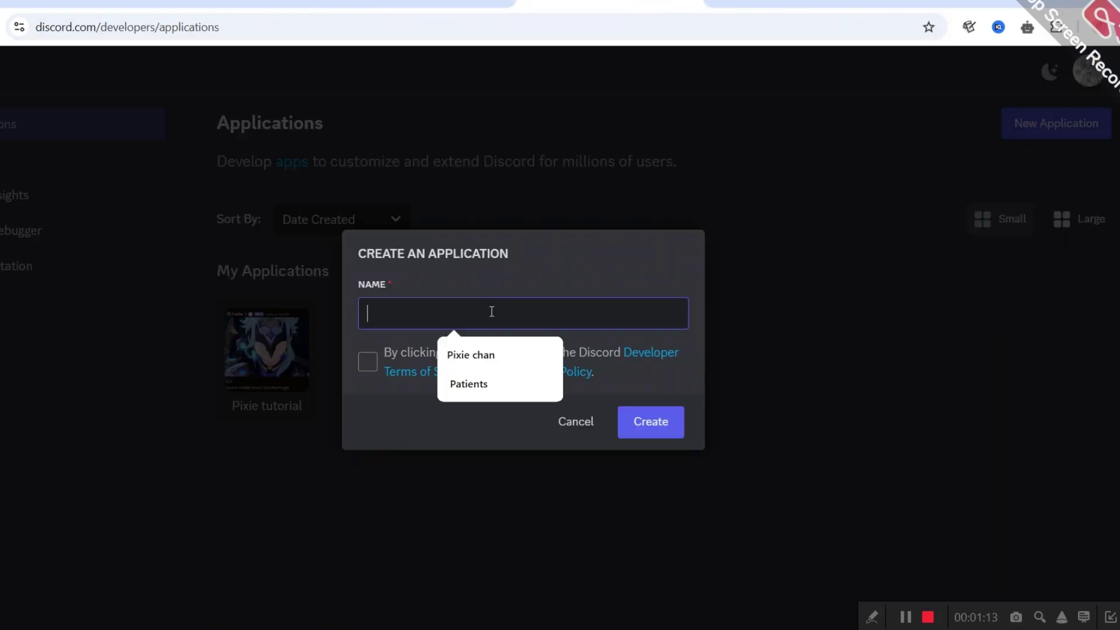
left_click(455, 358)
left_click(367, 365)
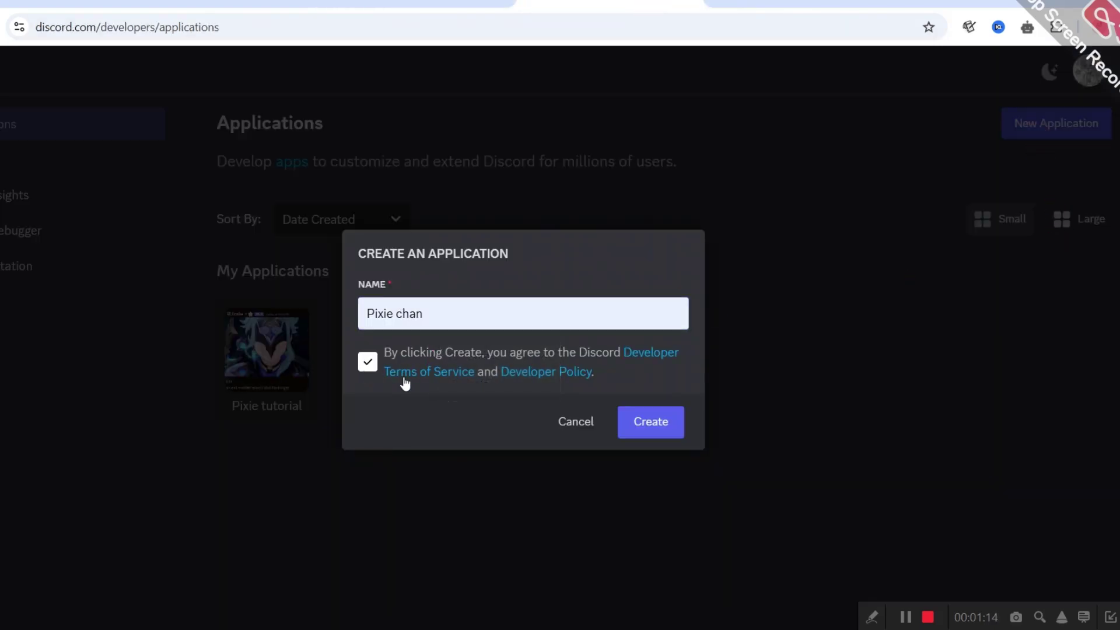
left_click(642, 426)
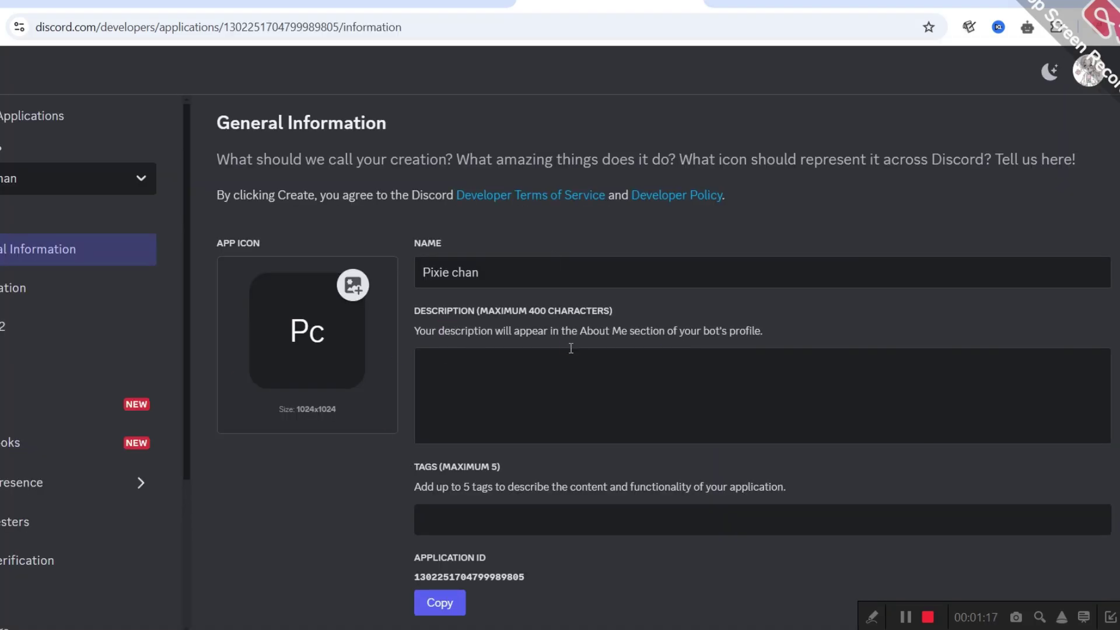
- Compare the Shapes setup guide with the Pixie chan app's General Information page
left_click(444, 4)
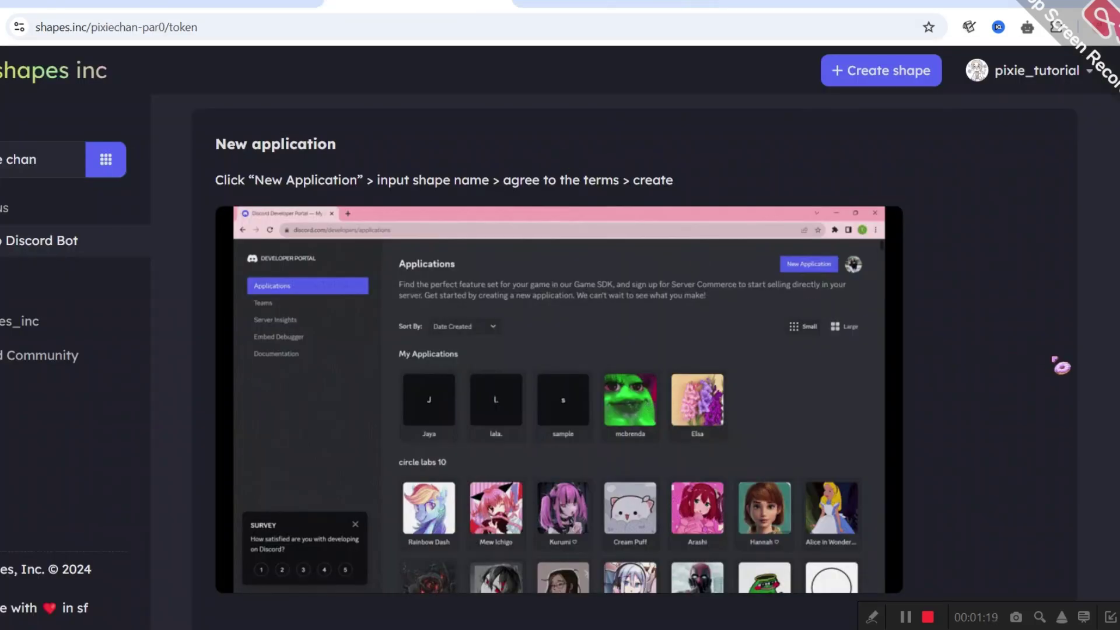
scroll(1044, 362, "down", 5)
scroll(1044, 362, "down", 4)
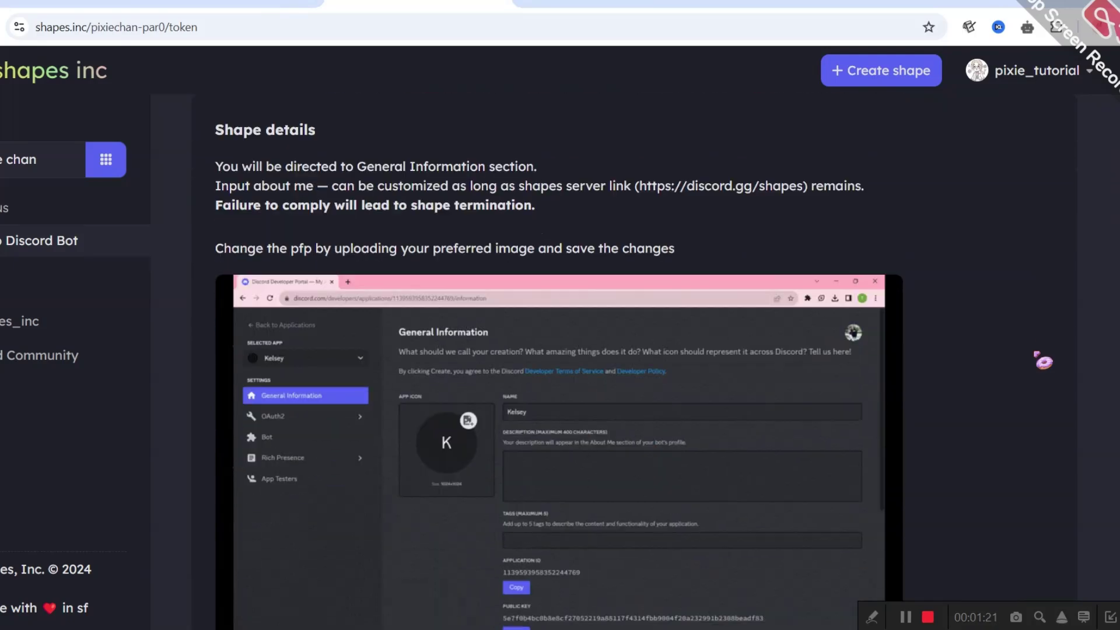
scroll(1043, 362, "down", 1)
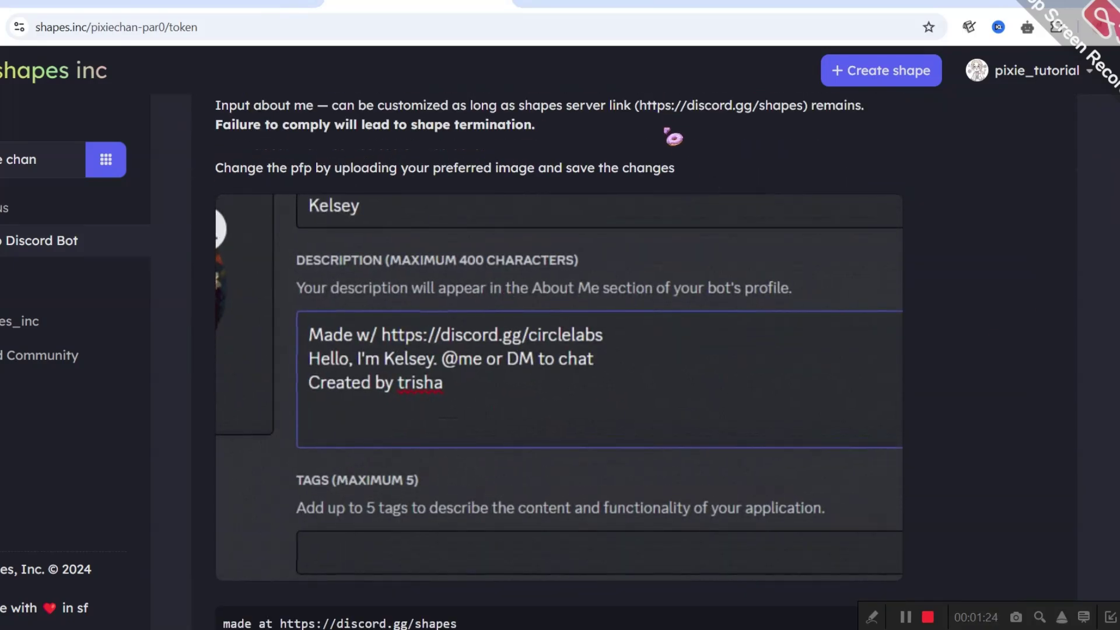
left_click(601, 6)
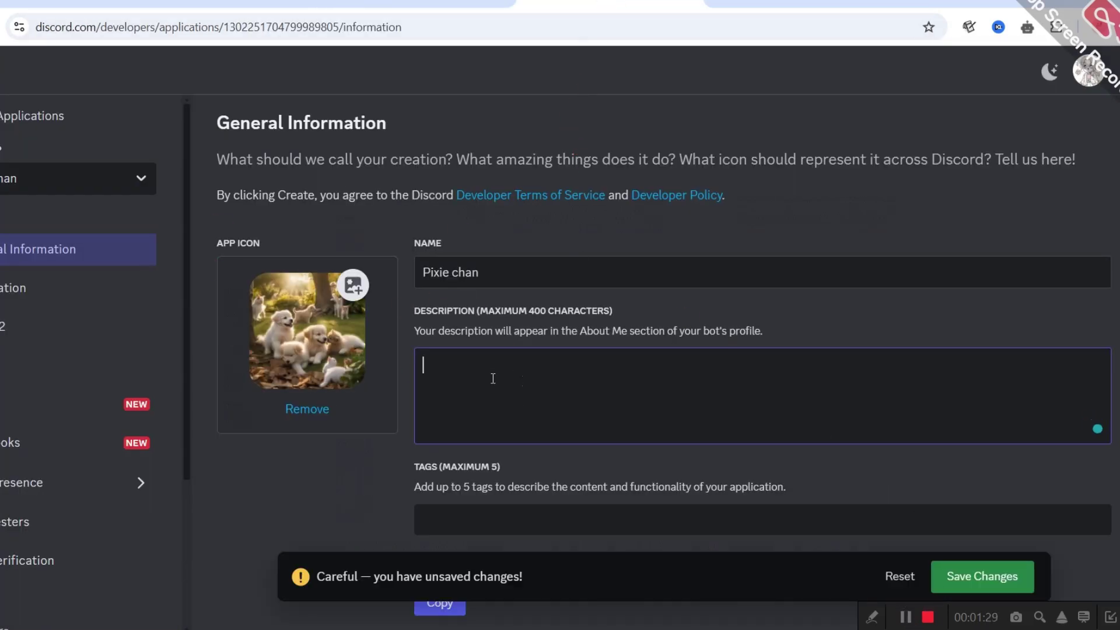
left_click(439, 9)
scroll(1018, 418, "down", 3)
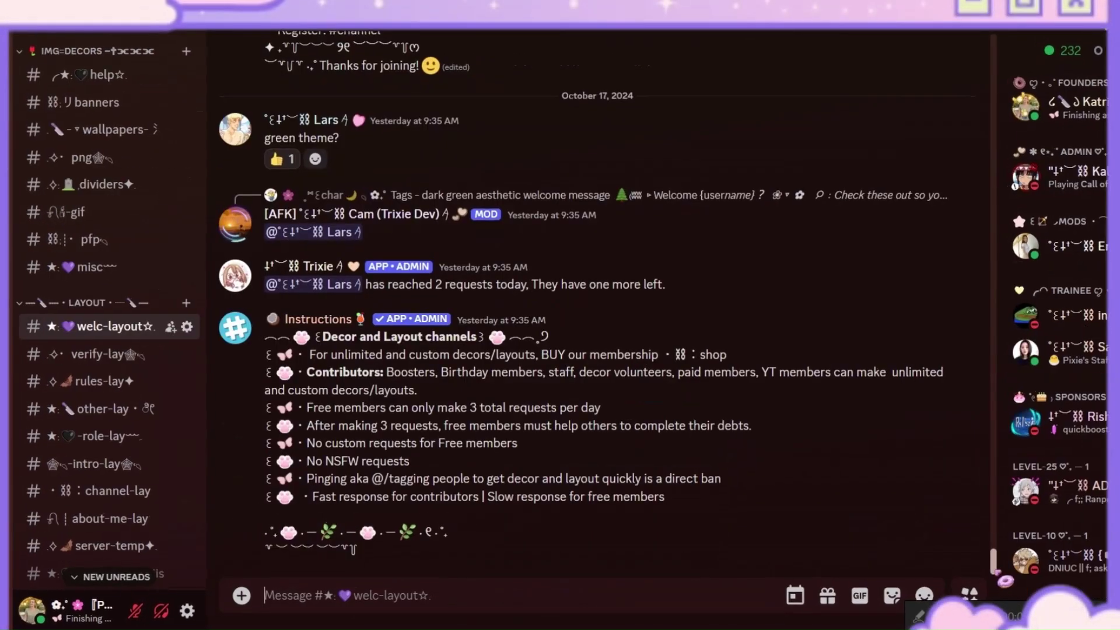
- Browse the Pixie server's channels, then open the '/ discord' invite link in the YouTube description
scroll(925, 540, "up", 15)
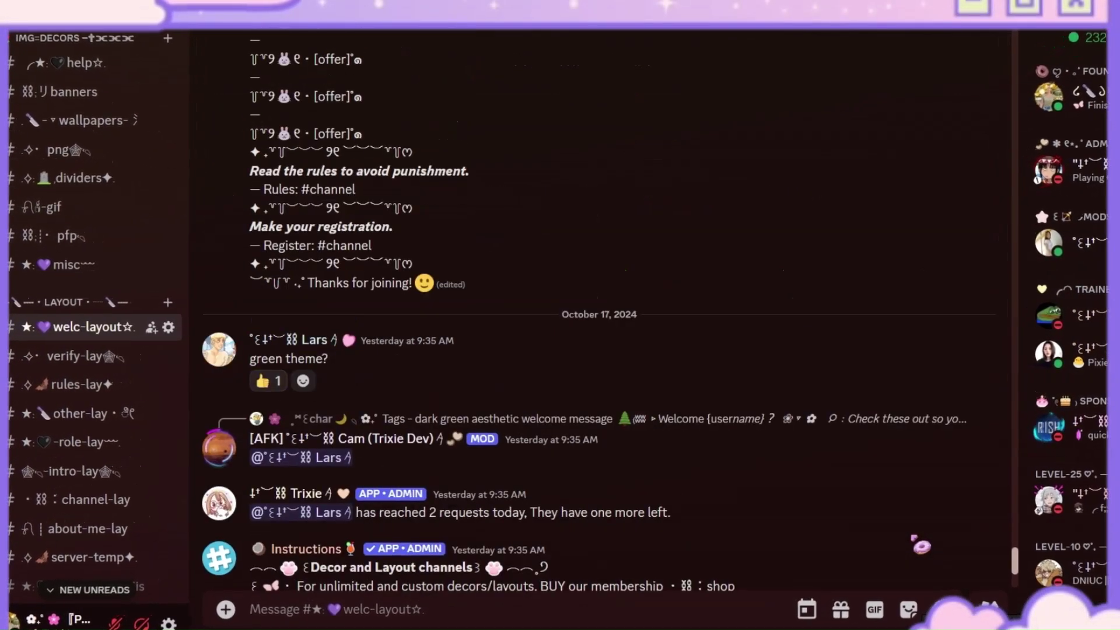
scroll(938, 557, "up", 10)
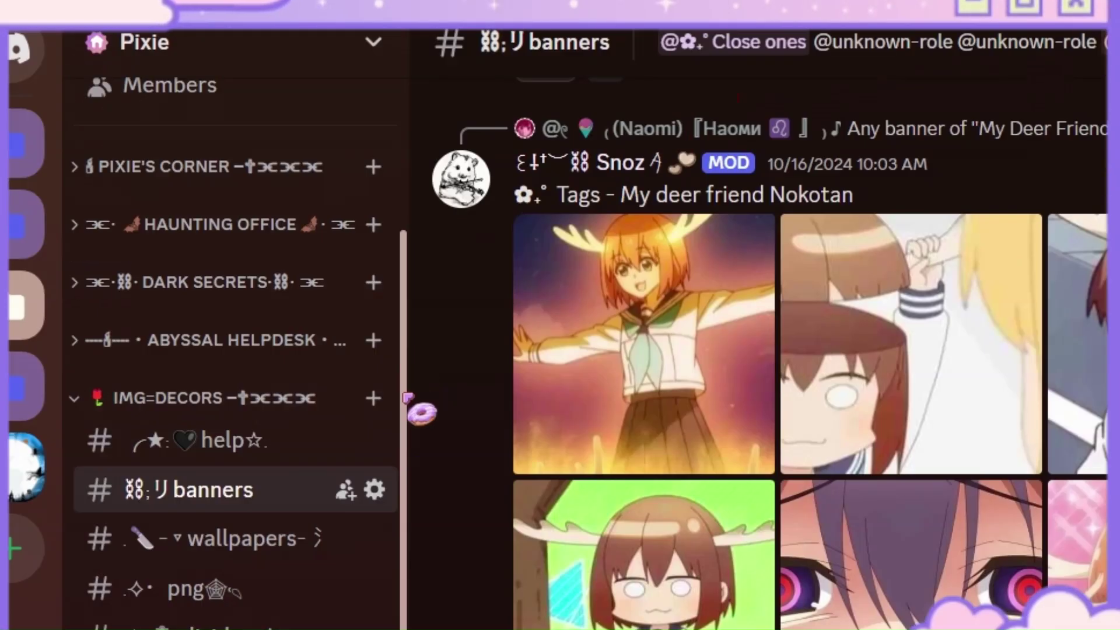
scroll(308, 540, "down", 3)
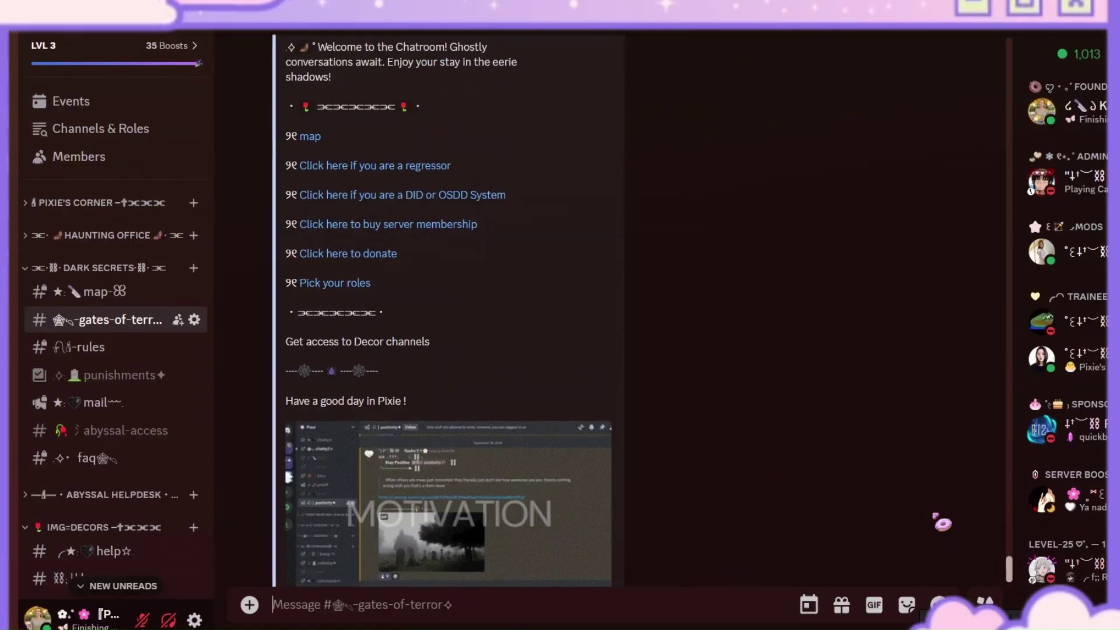
scroll(942, 523, "up", 15)
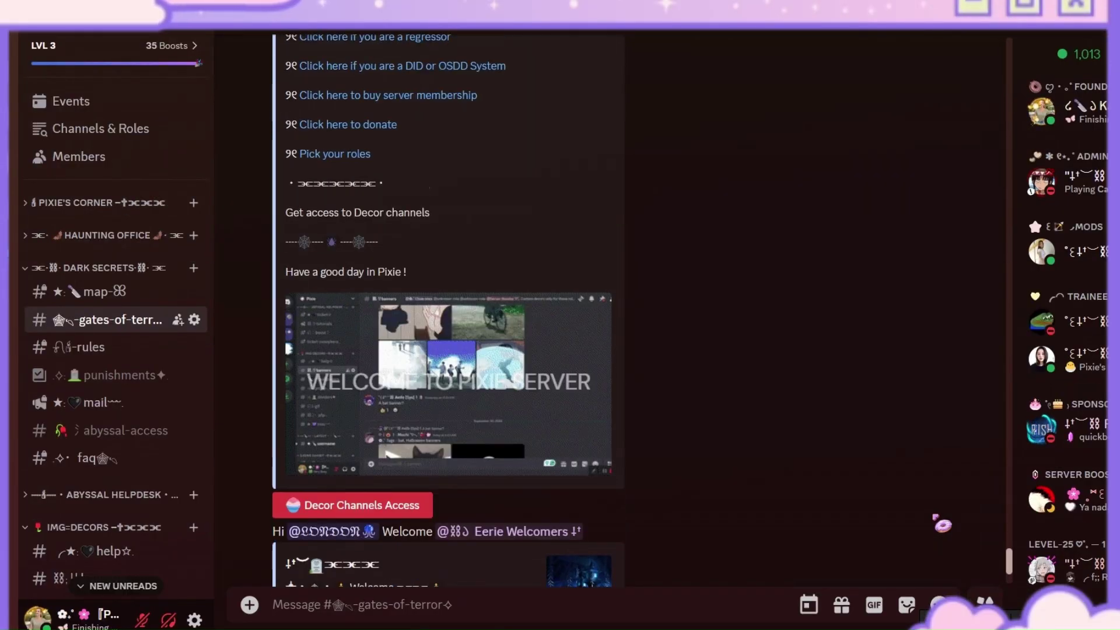
scroll(942, 524, "down", 6)
scroll(942, 523, "up", 3)
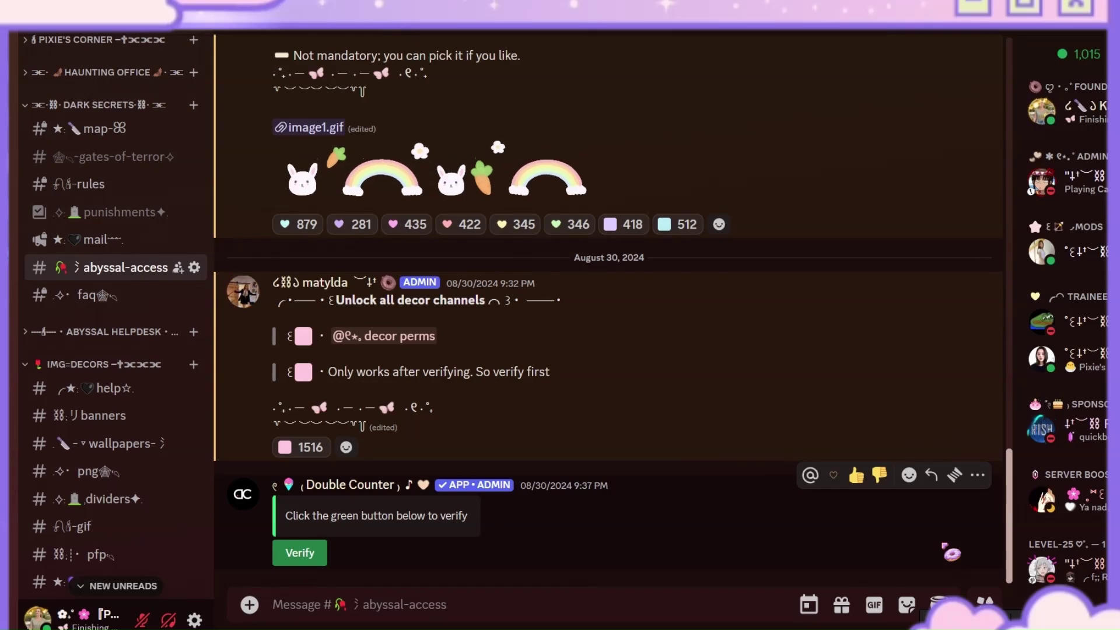
scroll(951, 552, "up", 15)
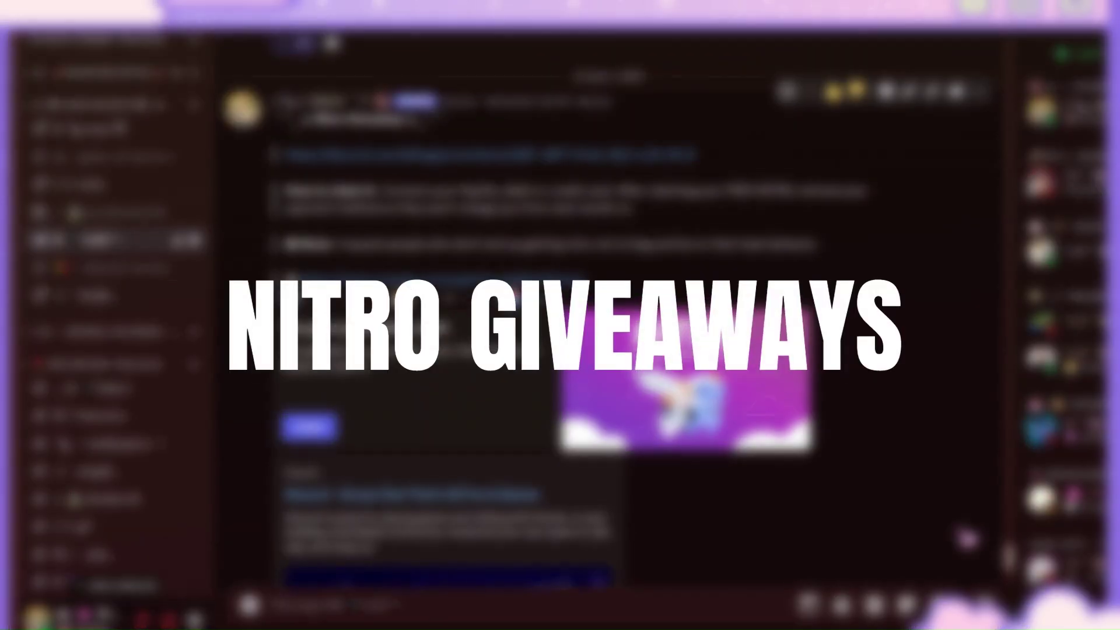
scroll(606, 315, "up", 20)
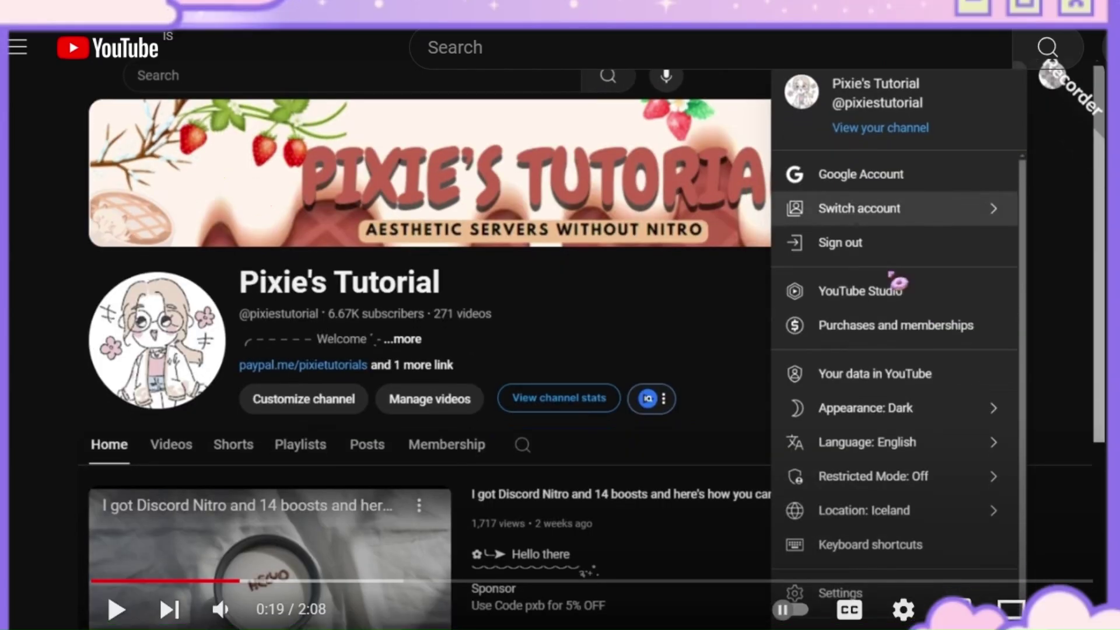
scroll(560, 350, "down", 8)
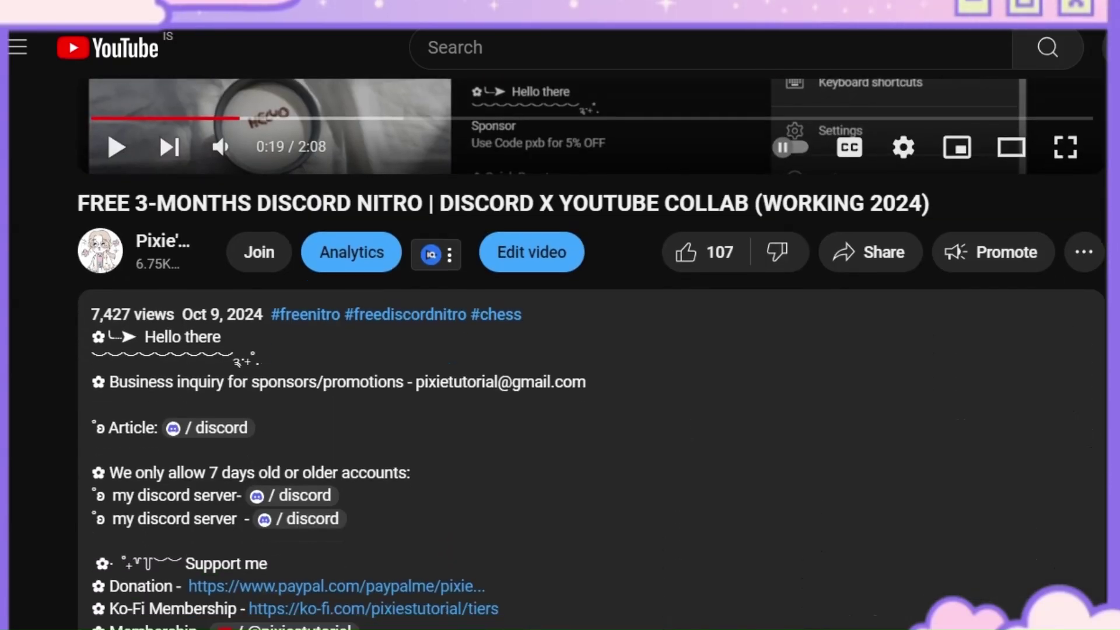
left_click(306, 498)
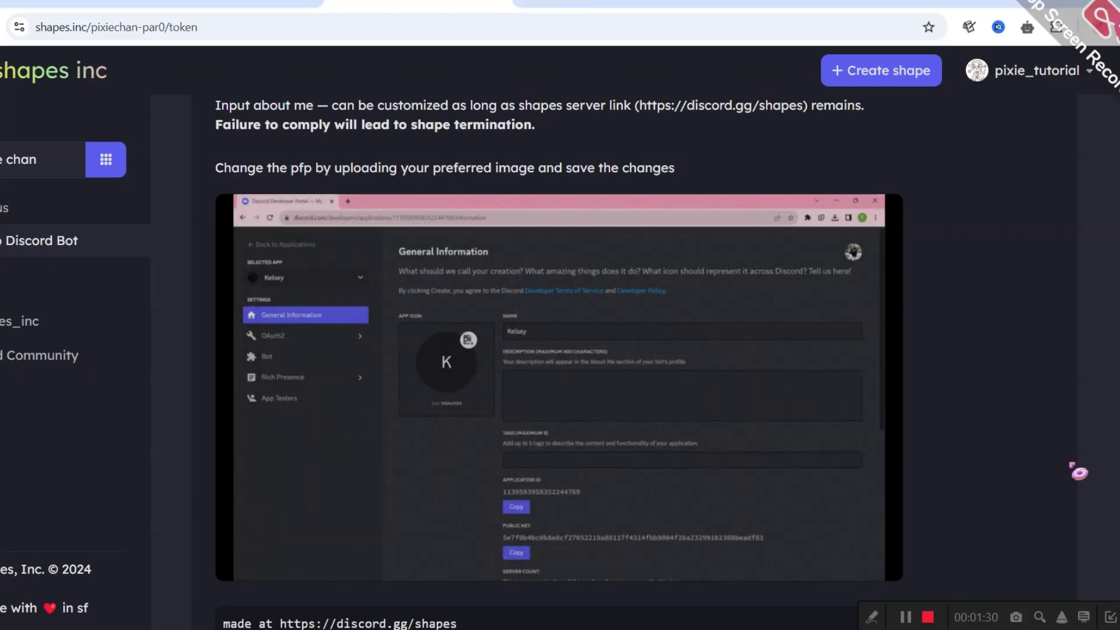
- Paste the Shapes about-me text into the Pixie chan app's Description and save it
scroll(1075, 467, "down", 4)
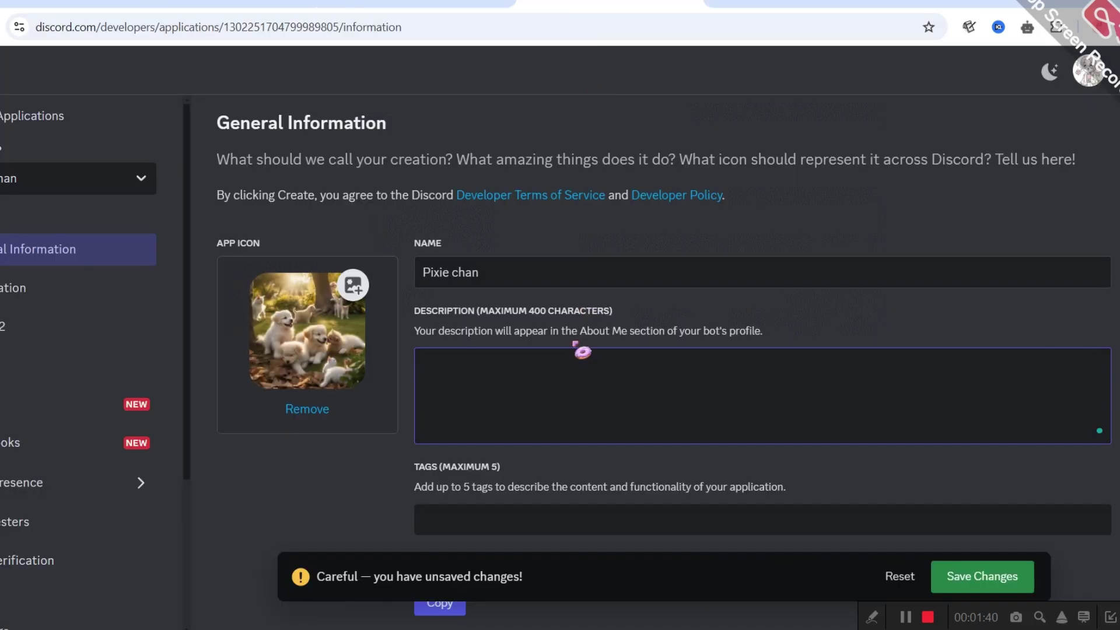
left_click(576, 366)
key("ctrl+v")
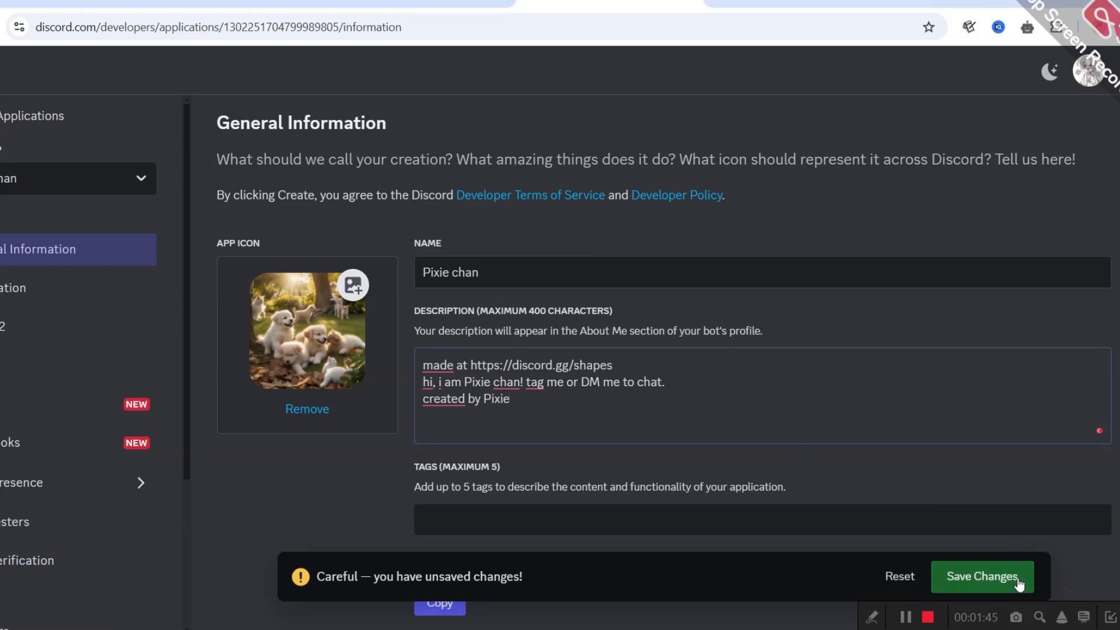
left_click(982, 576)
scroll(855, 524, "down", 3)
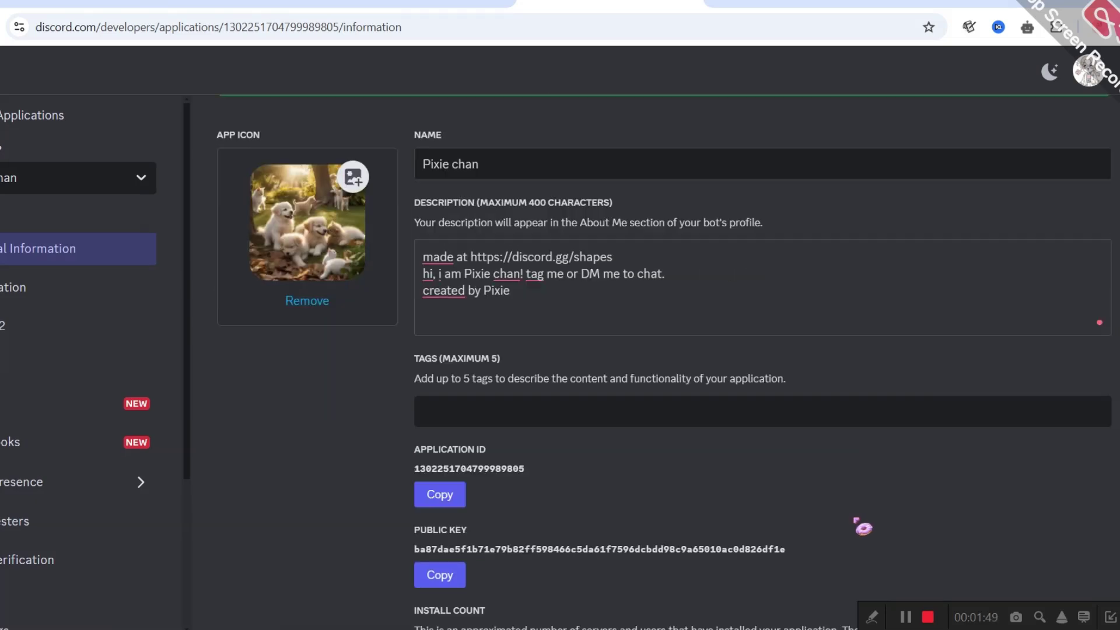
left_click(413, 11)
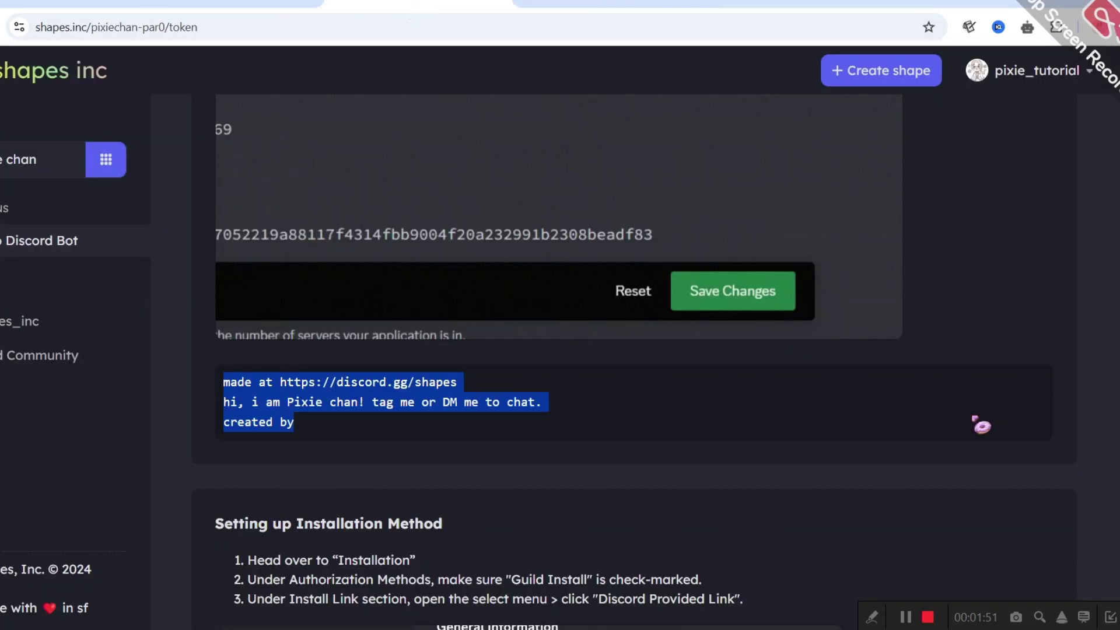
scroll(985, 489, "down", 4)
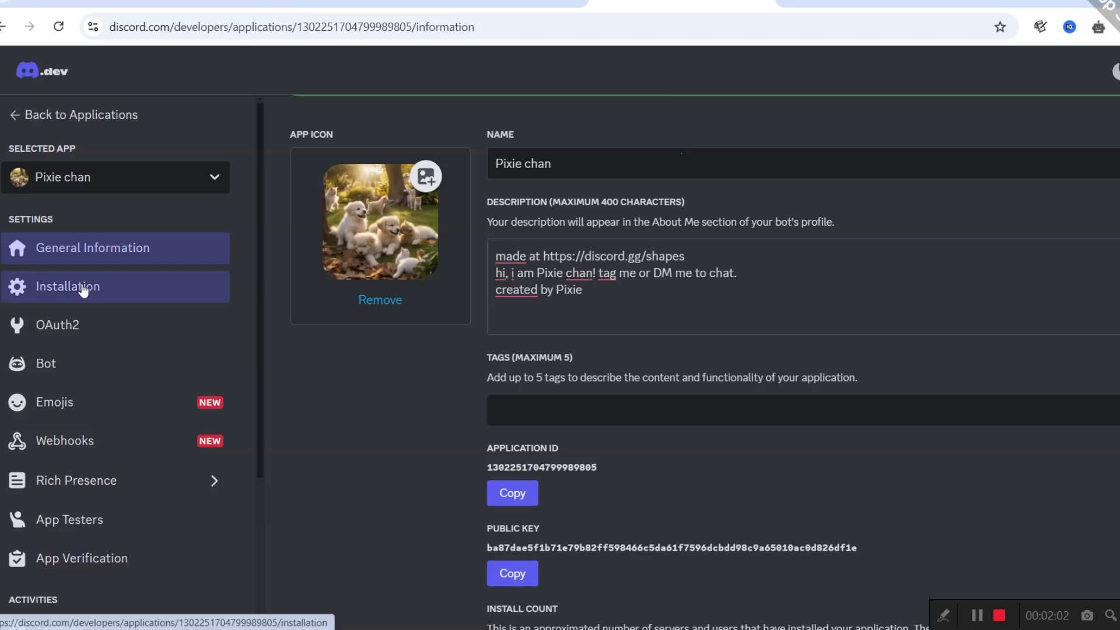
- On Installation, disable User Install and keep the Discord Provided Link install link
left_click(88, 290)
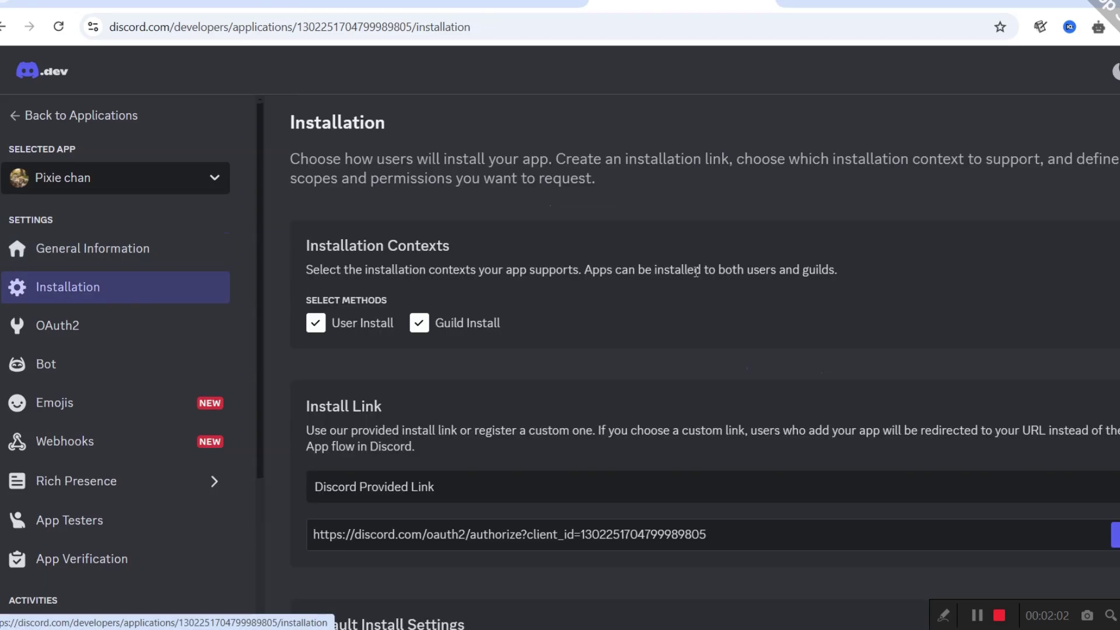
left_click(316, 323)
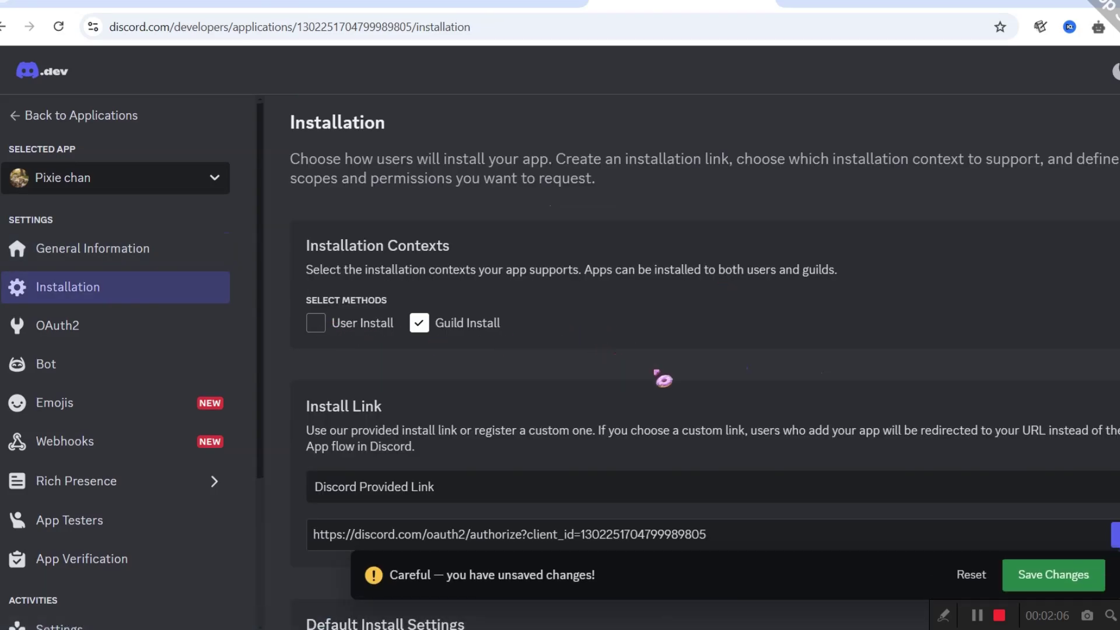
scroll(656, 372, "down", 1)
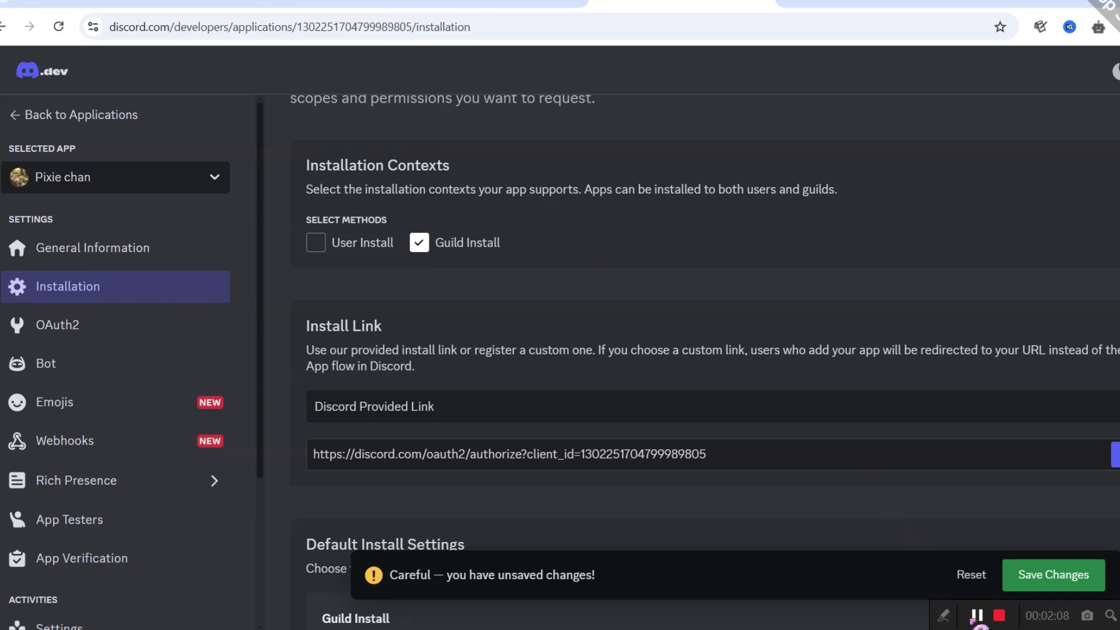
left_click(936, 415)
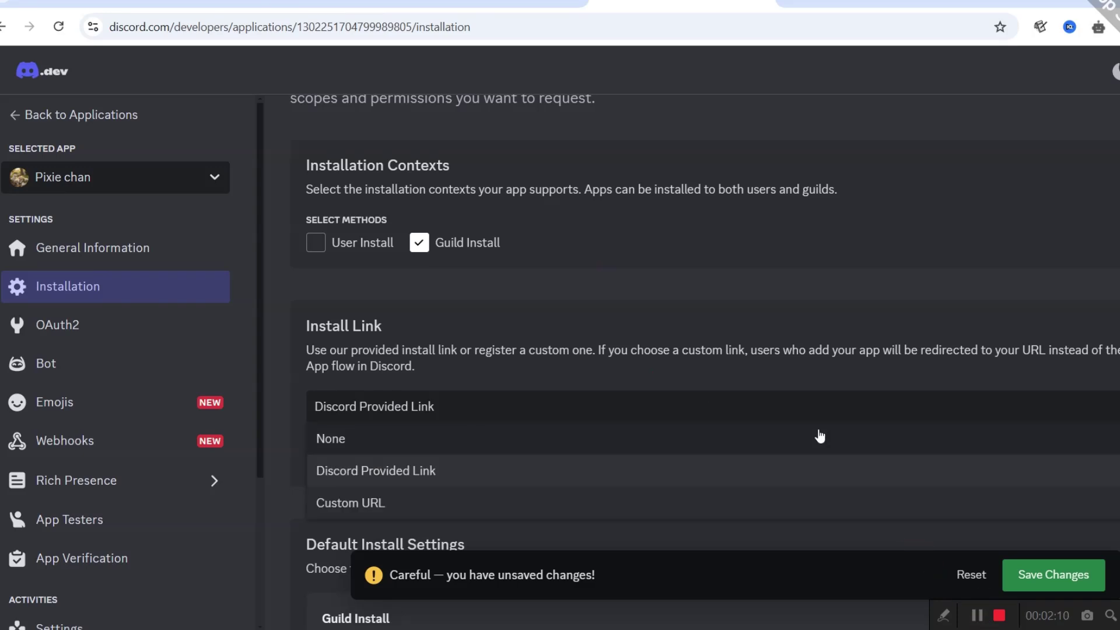
left_click(717, 378)
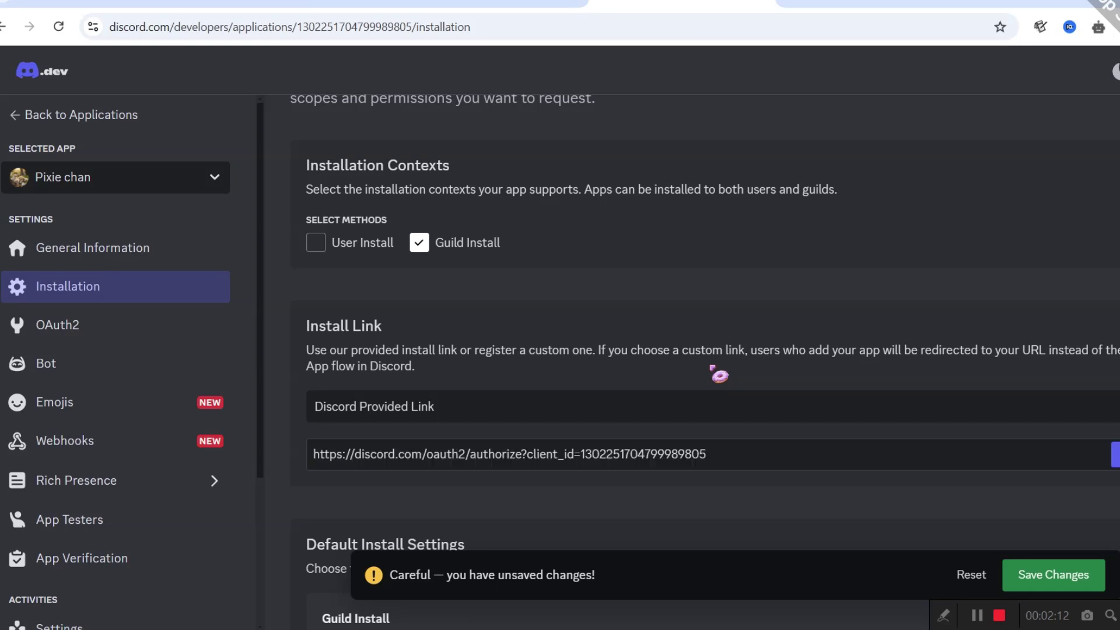
scroll(717, 380, "down", 3)
- Add the bot scope with Administrator permission and save the installation settings
left_click(706, 478)
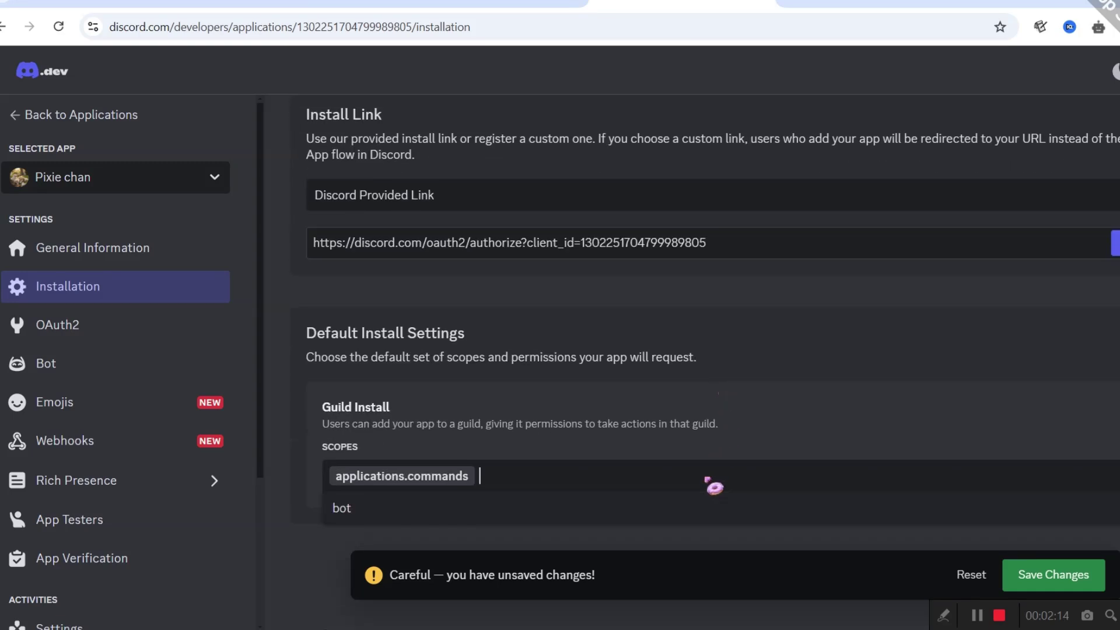
left_click(486, 505)
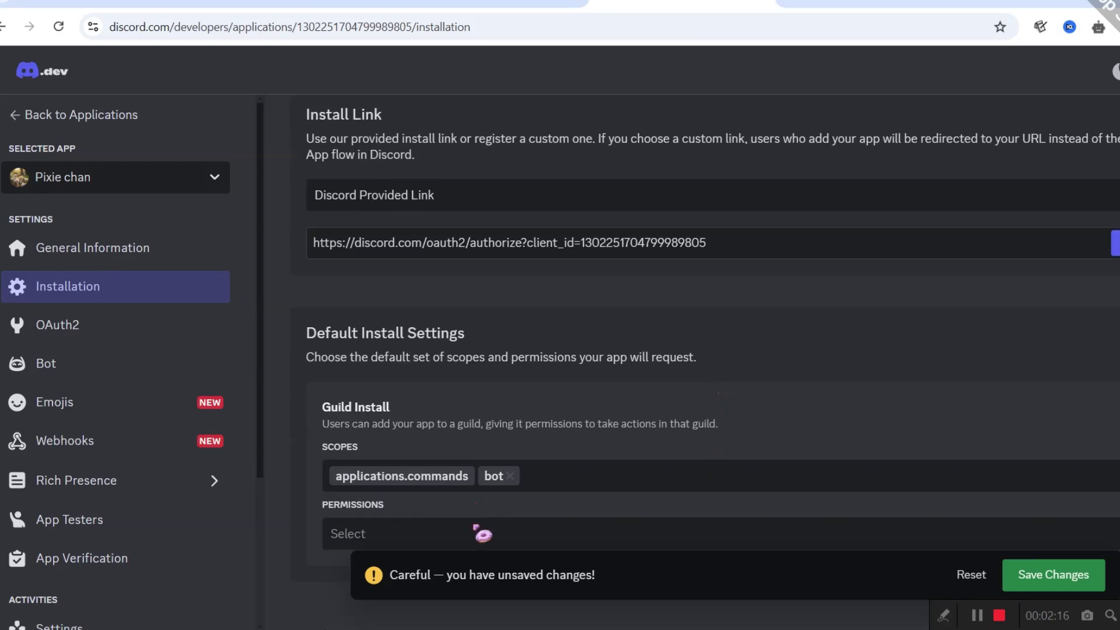
scroll(482, 534, "down", 1)
left_click(488, 476)
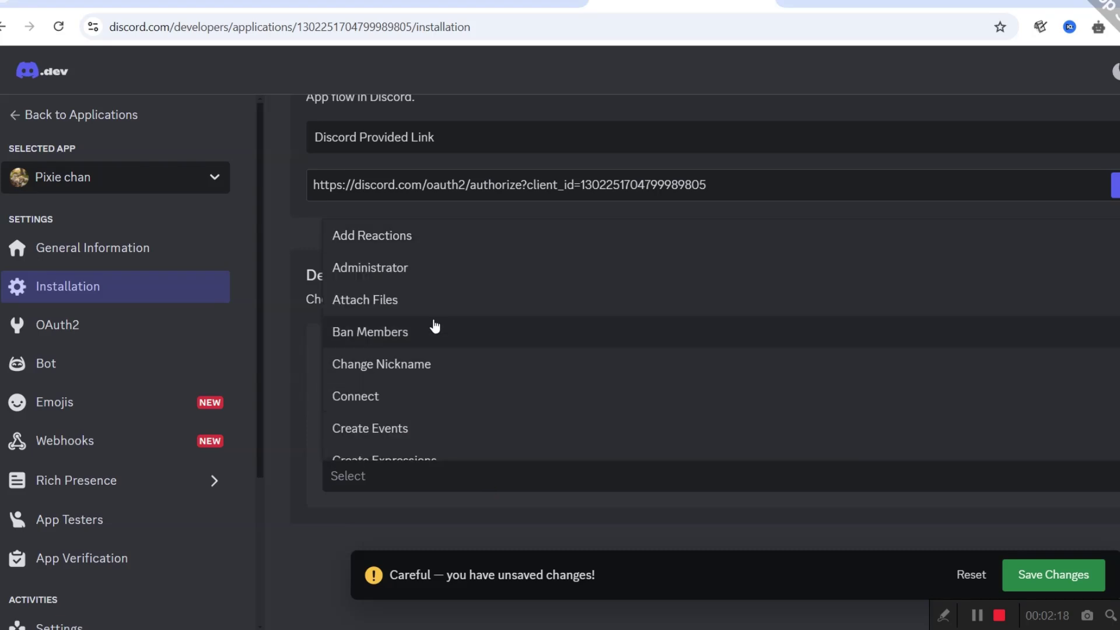
left_click(424, 270)
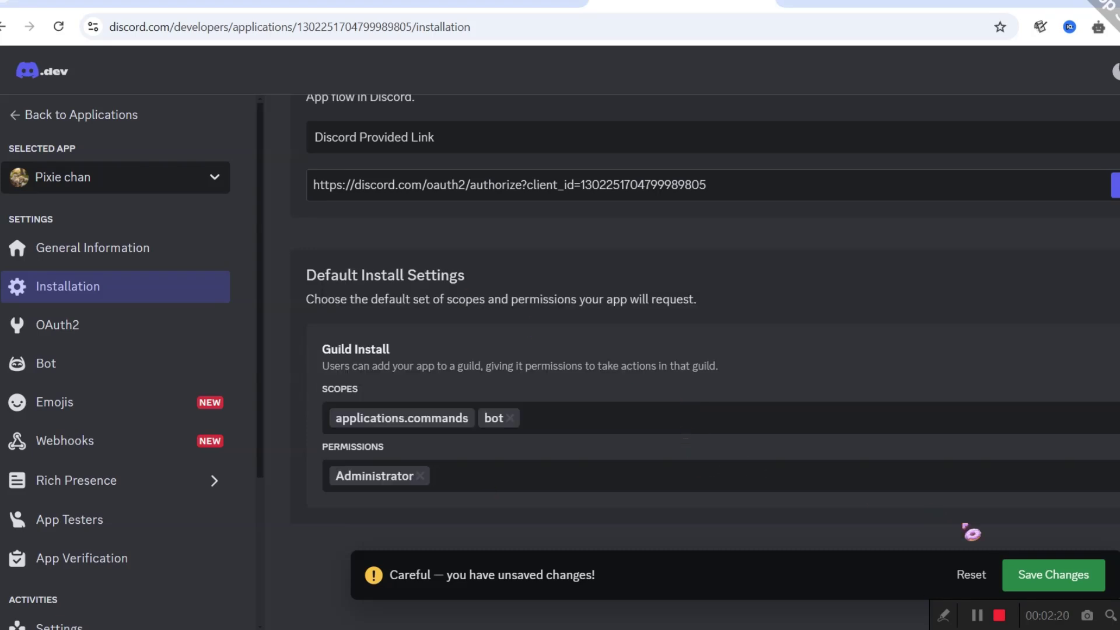
left_click(1036, 569)
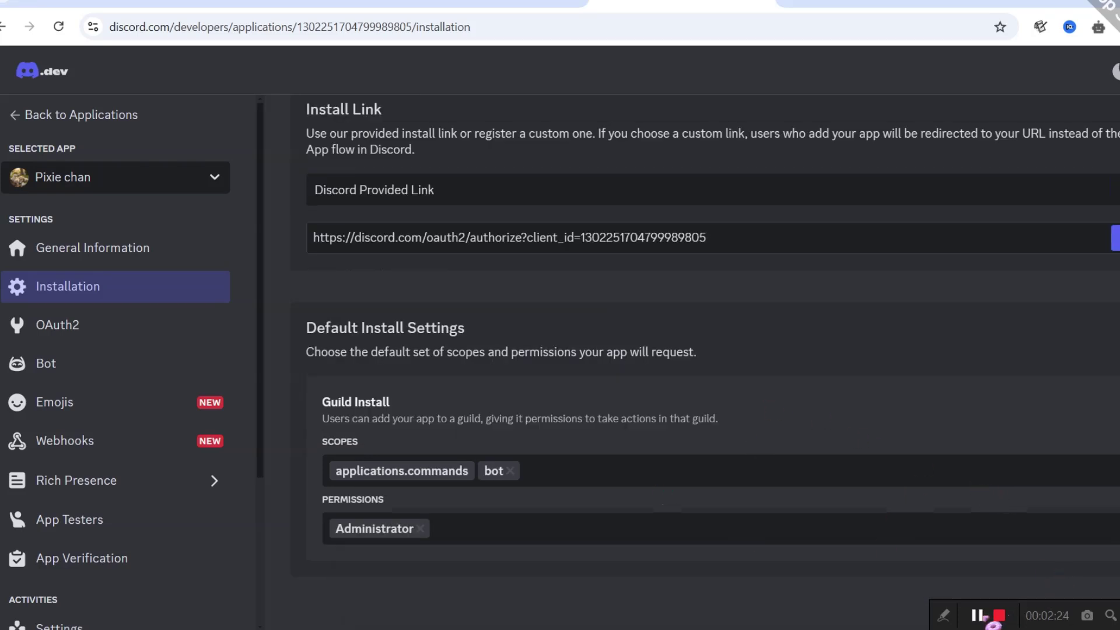
key("ctrl+shift+Tab")
scroll(1025, 341, "down", 3)
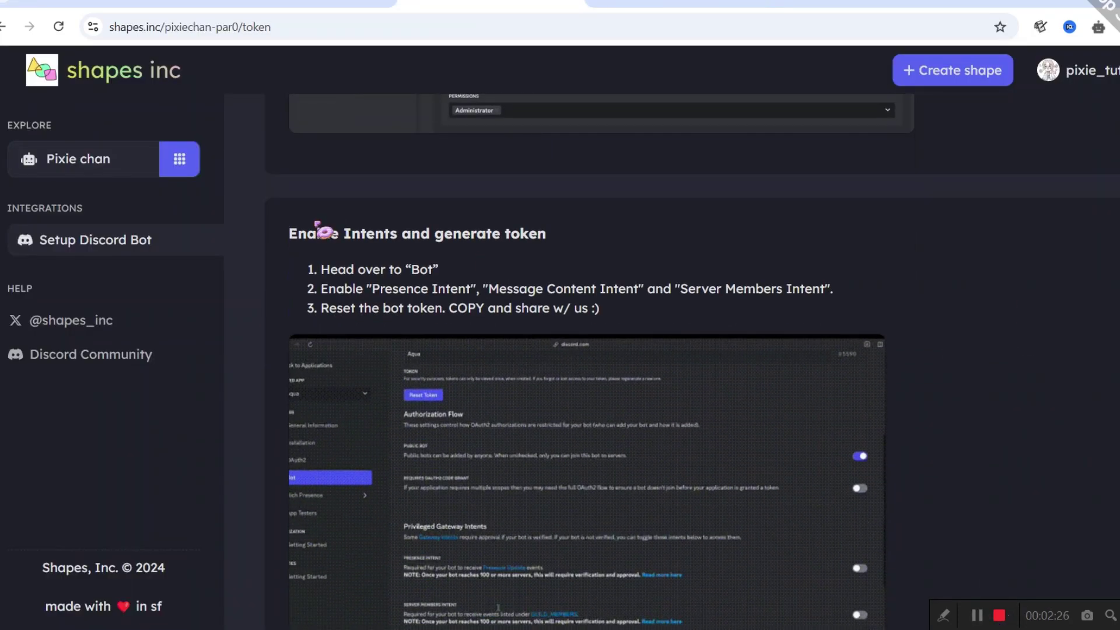
- Enable the Presence, Server Members and Message Content intents on the Pixie chan bot and save
left_click_drag(288, 232, 570, 310)
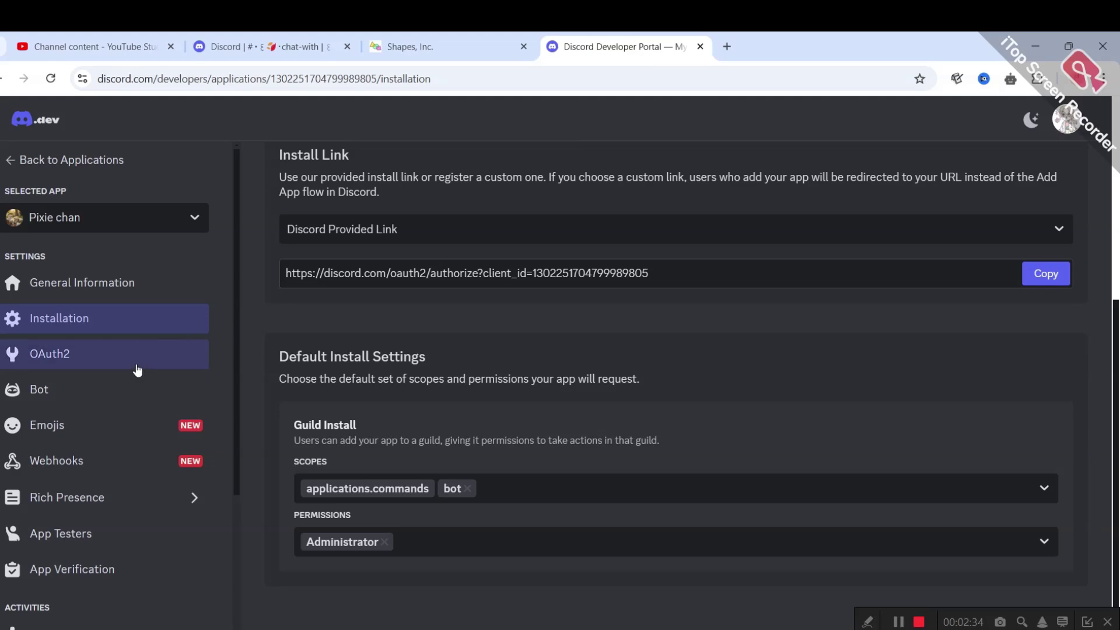
left_click(99, 393)
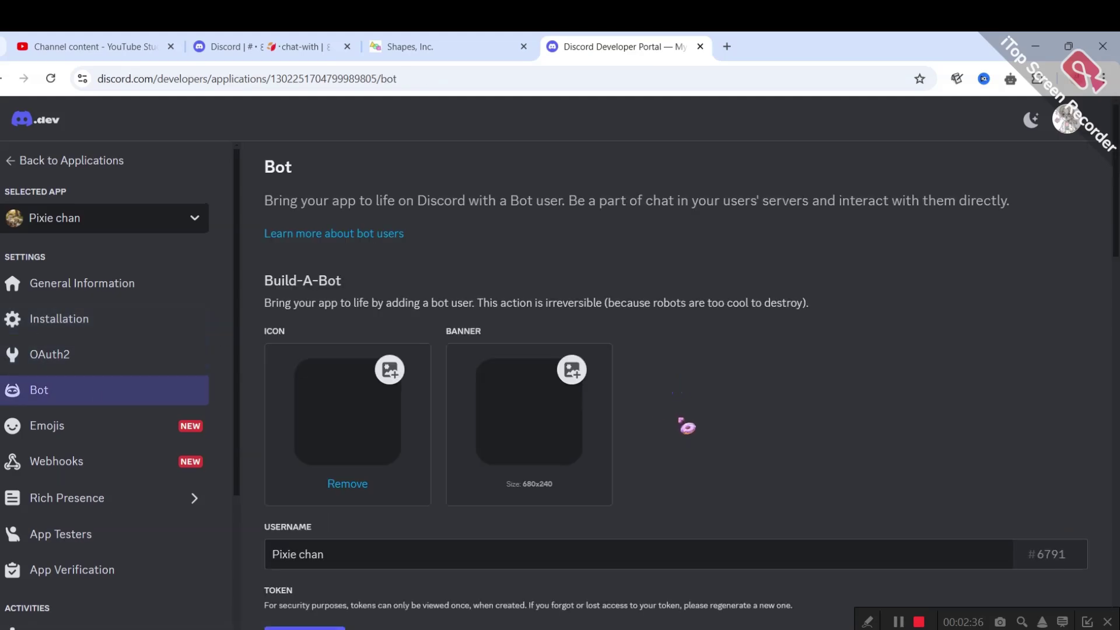
scroll(690, 426, "down", 9)
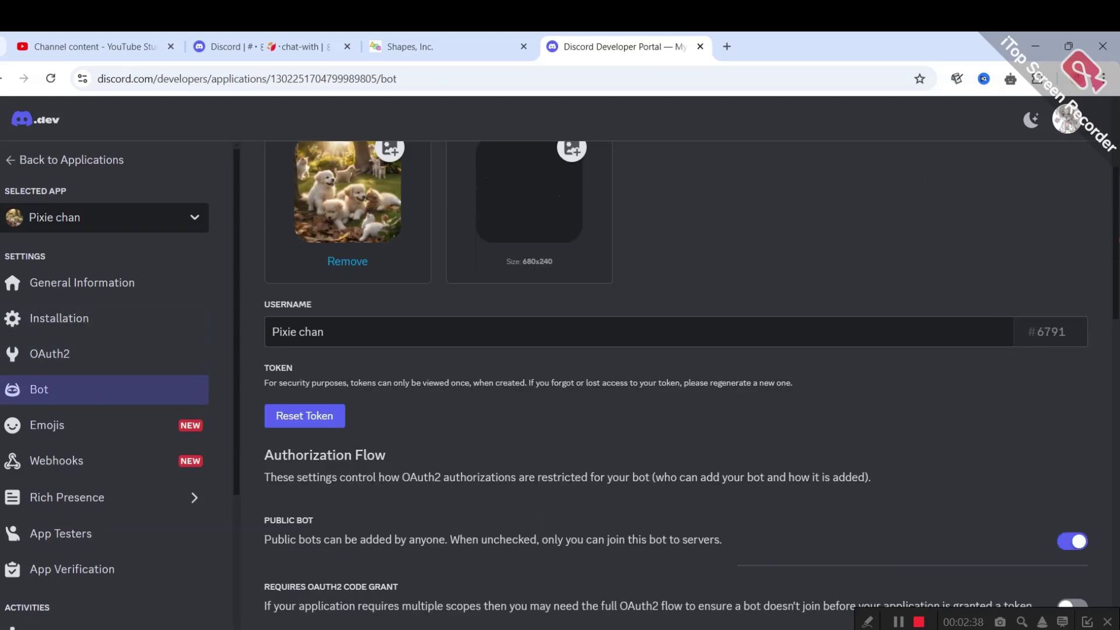
scroll(691, 385, "down", 3)
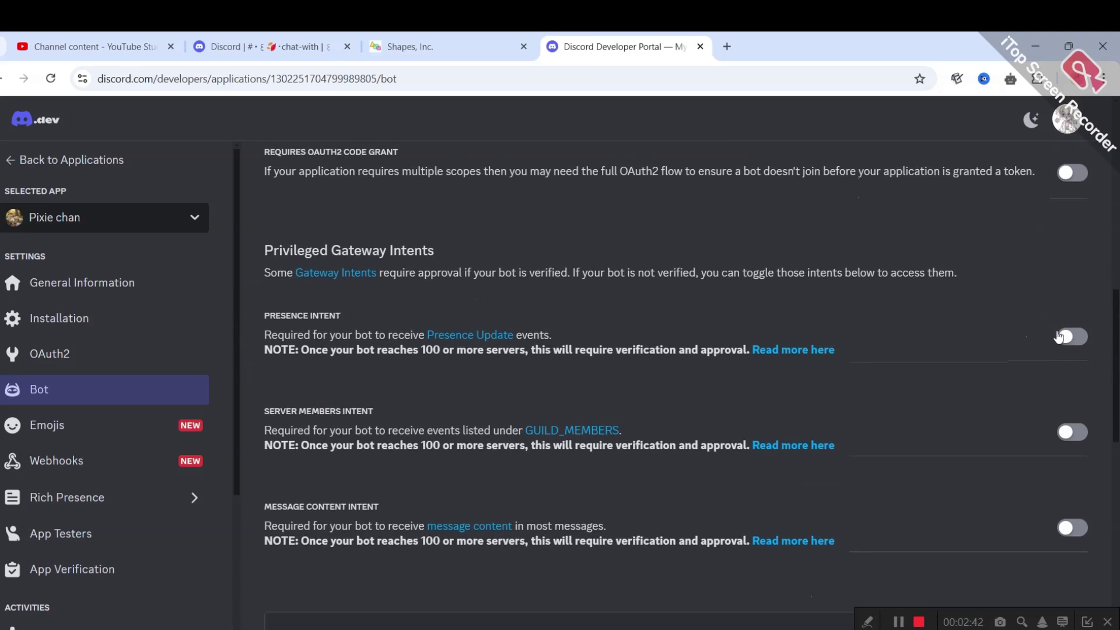
left_click(1068, 336)
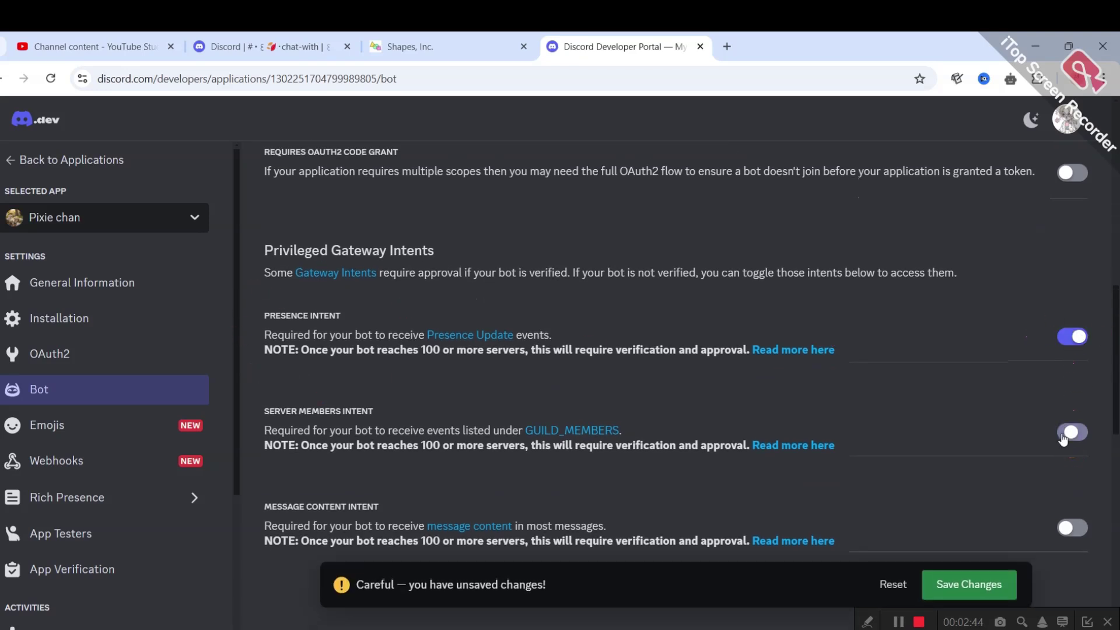
scroll(1063, 529, "down", 1)
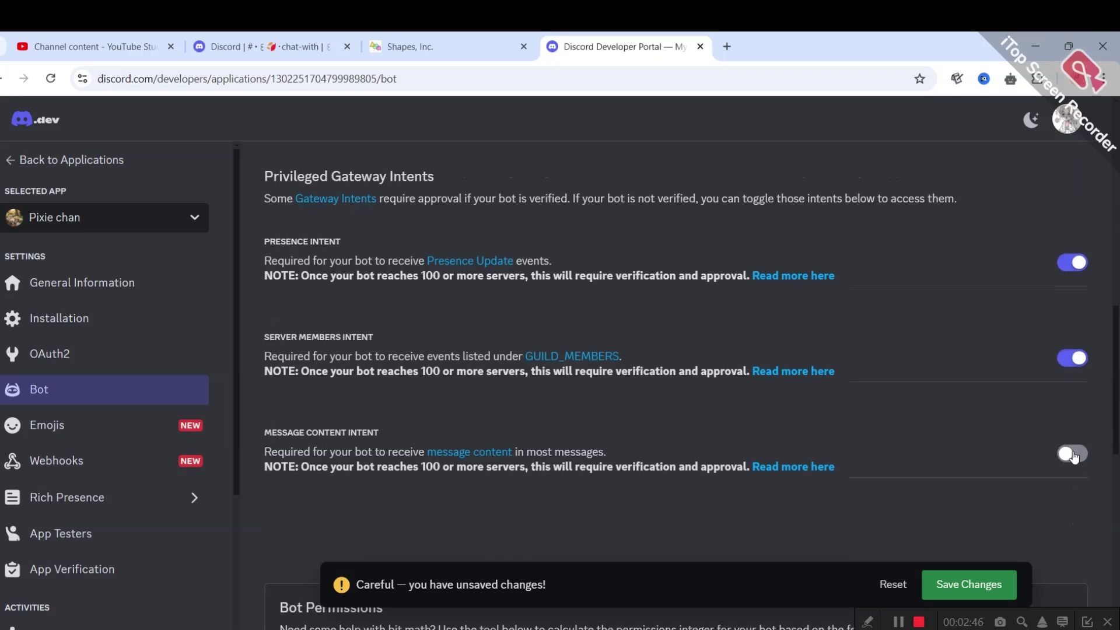
left_click(968, 585)
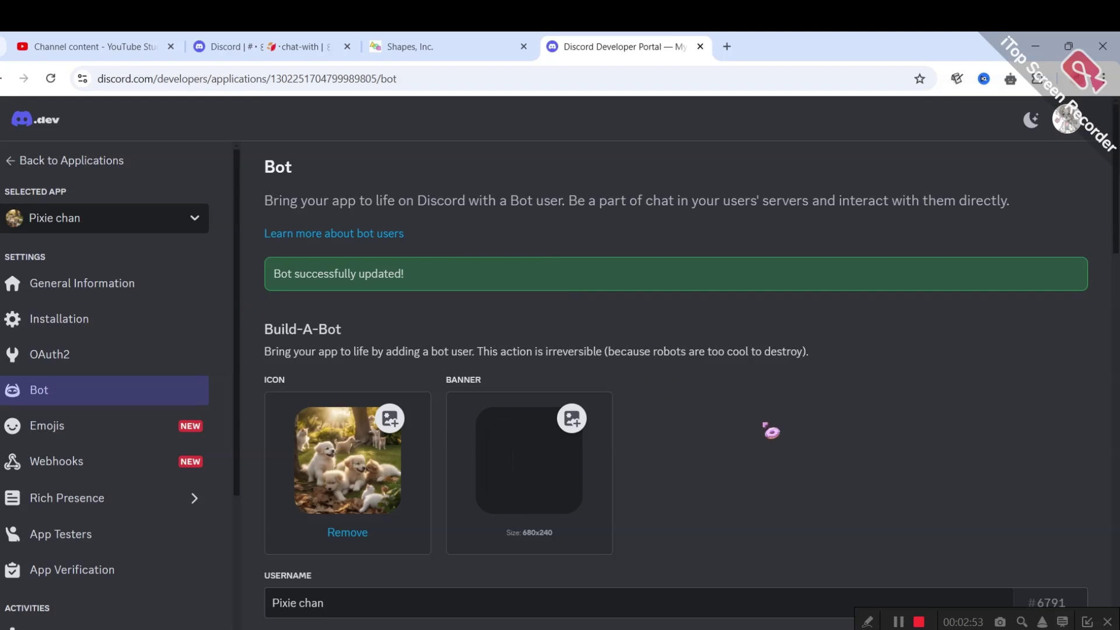
- Reset the Pixie chan bot token and copy the new one
scroll(888, 304, "down", 5)
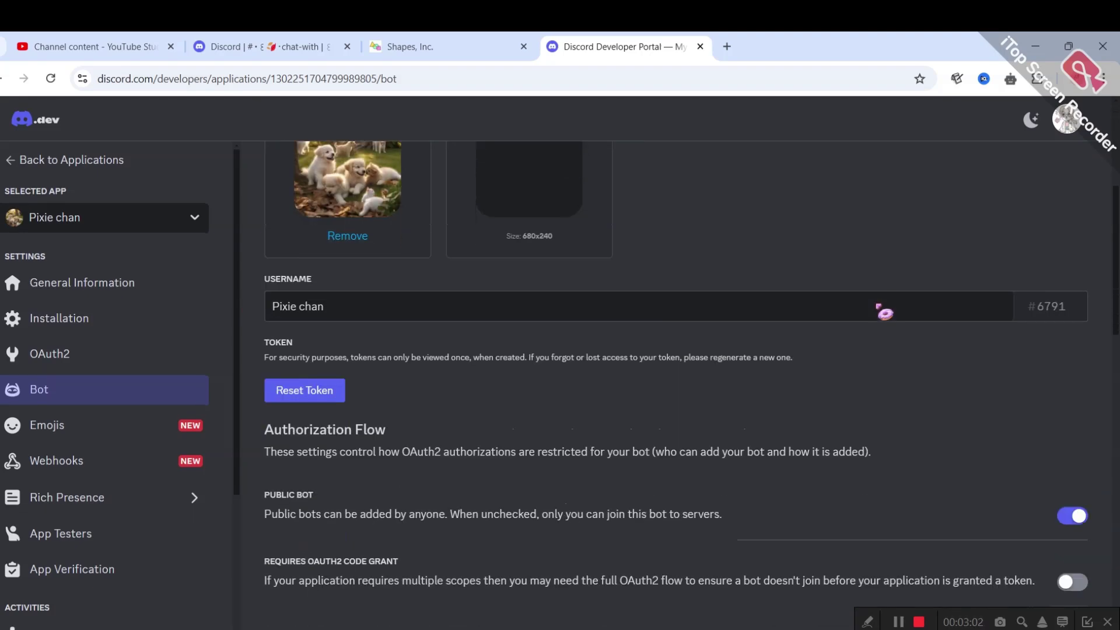
left_click(333, 401)
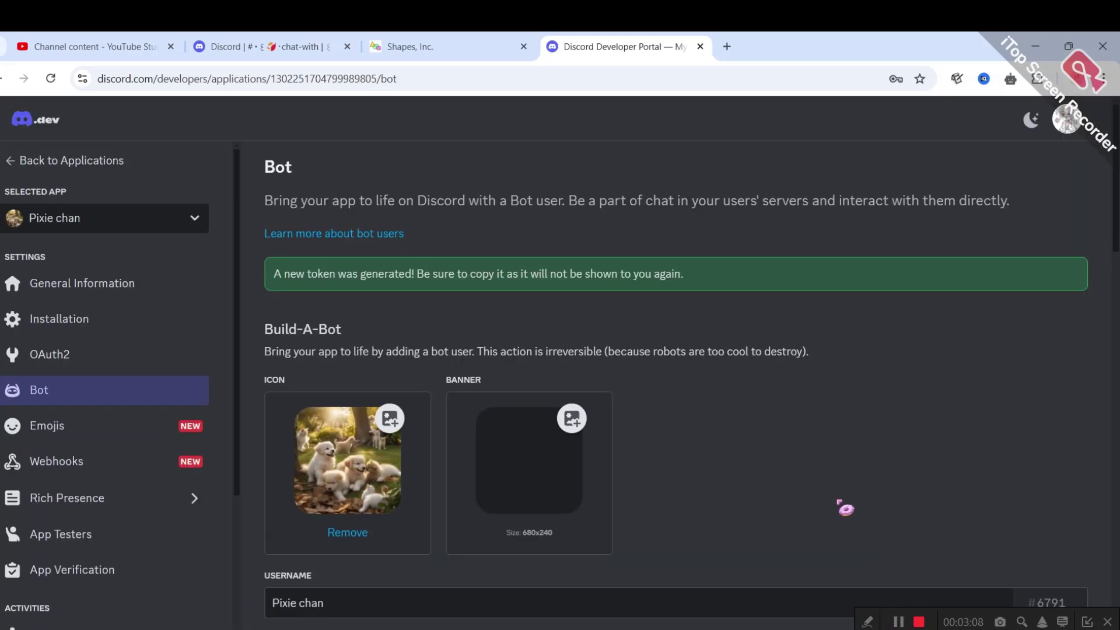
scroll(845, 508, "down", 5)
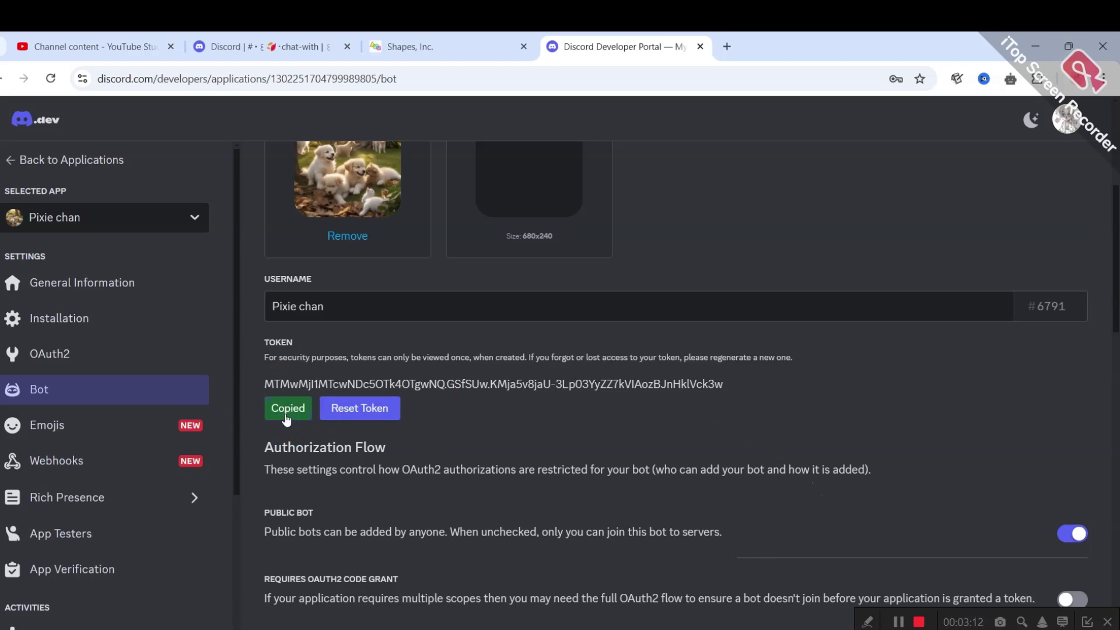
- Paste the new bot token into the Shapes Inc token field and activate Pixie chan
left_click(443, 46)
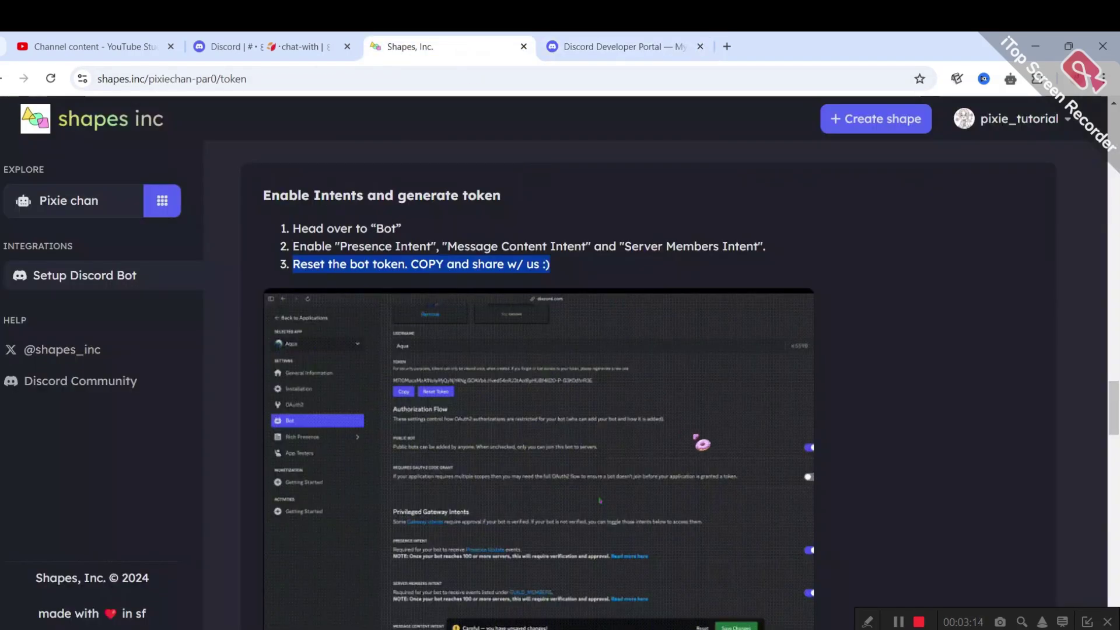
scroll(805, 435, "down", 6)
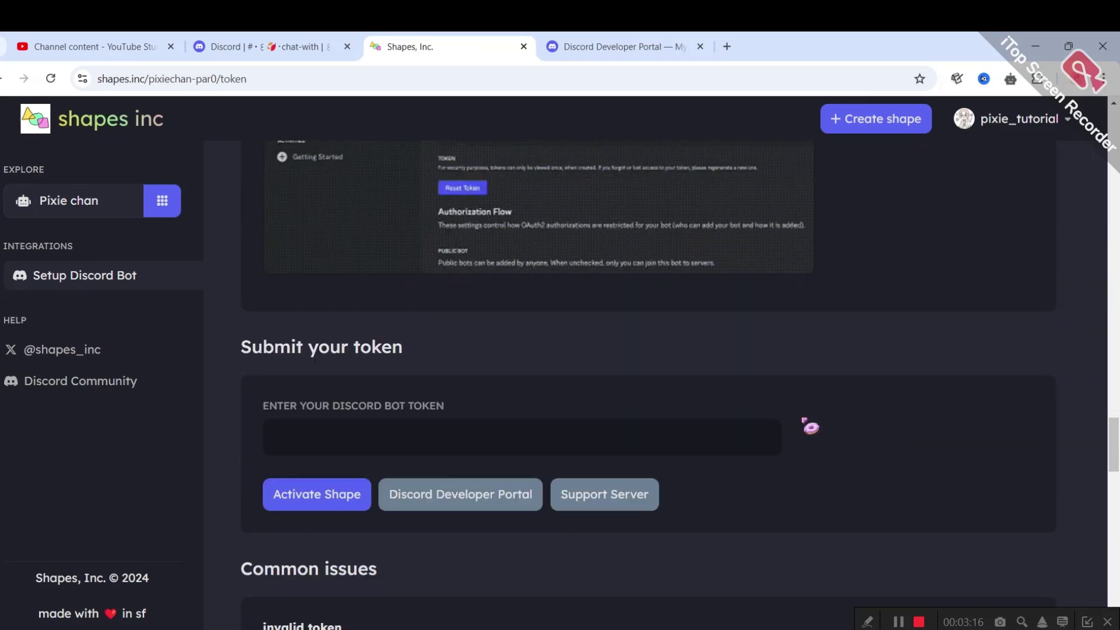
left_click(367, 434)
right_click(368, 443)
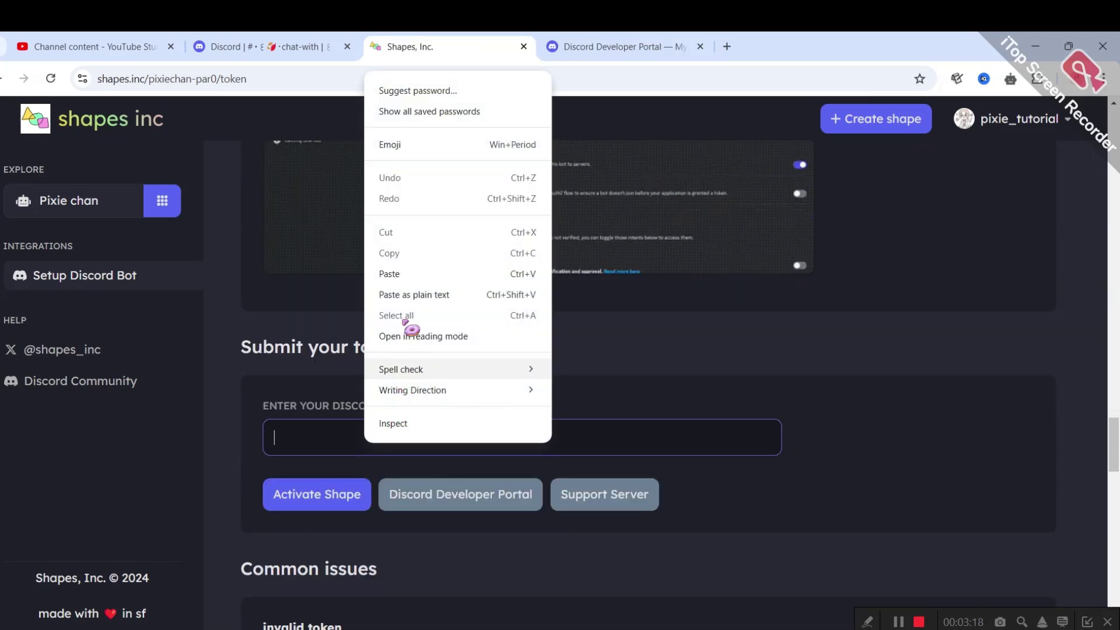
left_click(408, 274)
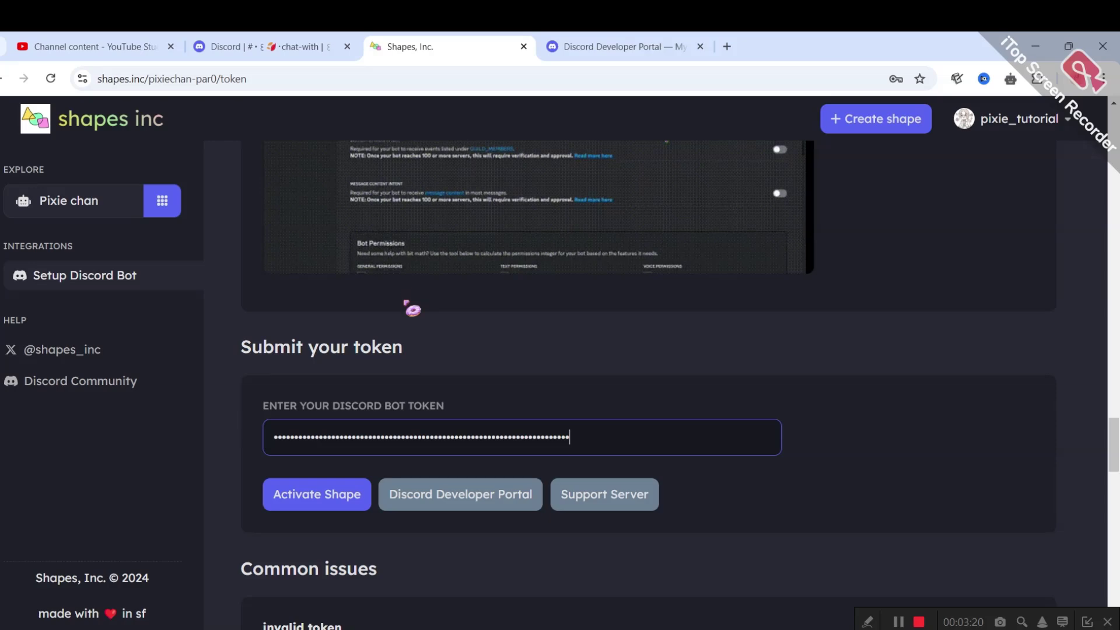
left_click(320, 493)
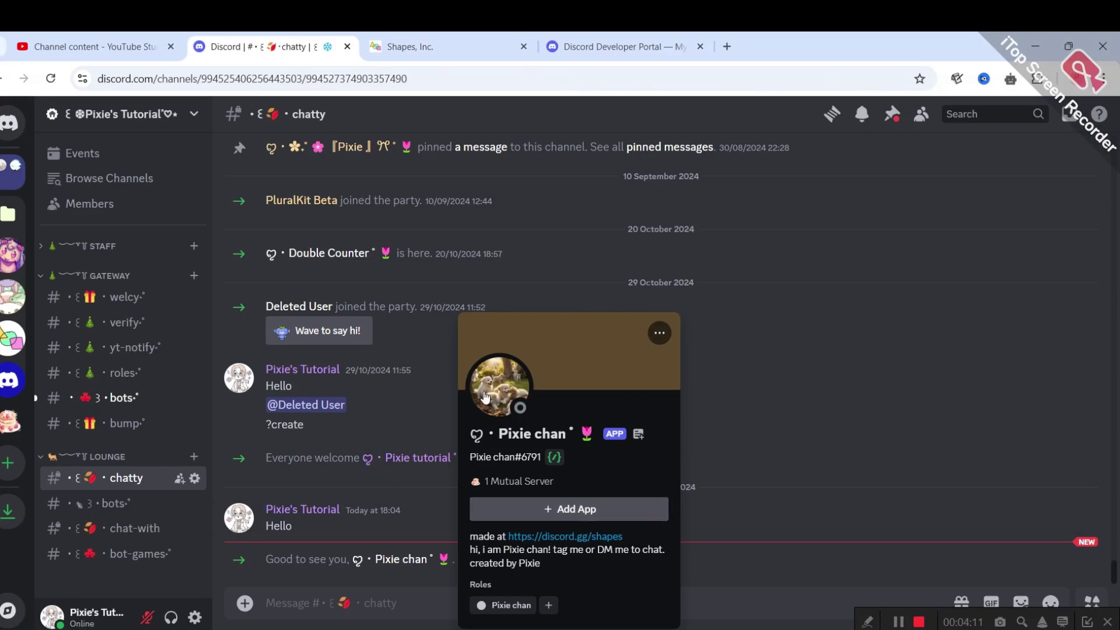
- Give Pixie chan the Owner role from its profile card, then go to the chat-with channel
left_click(549, 605)
left_click(545, 466)
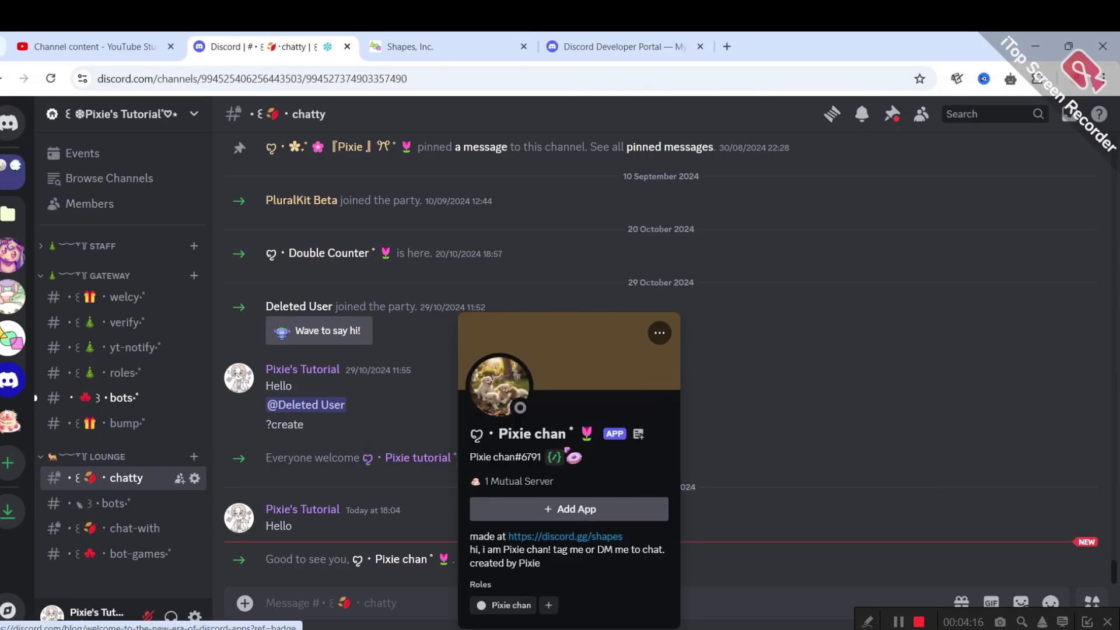
left_click(741, 499)
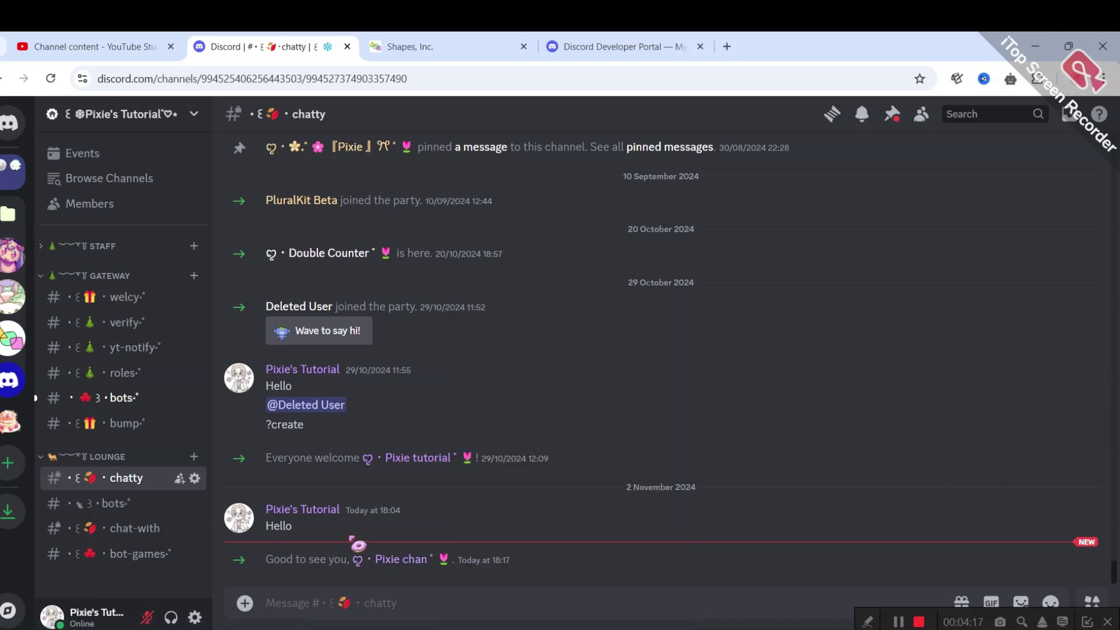
left_click(108, 530)
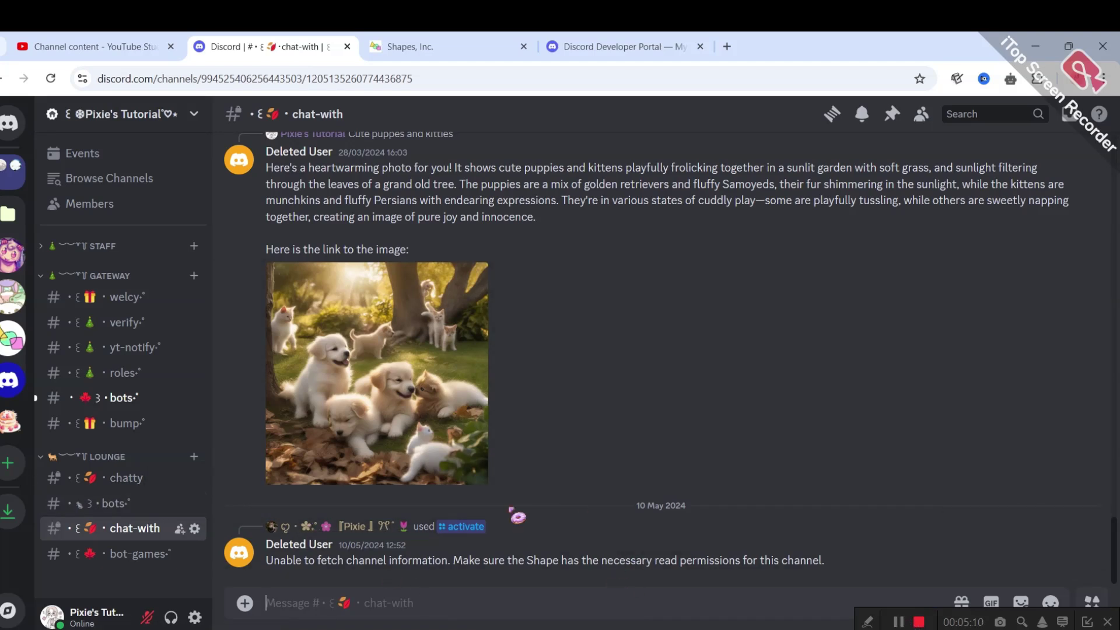
- Run Pixie chan's /activate command in chat-with, then send the message 'Hello'
type("/")
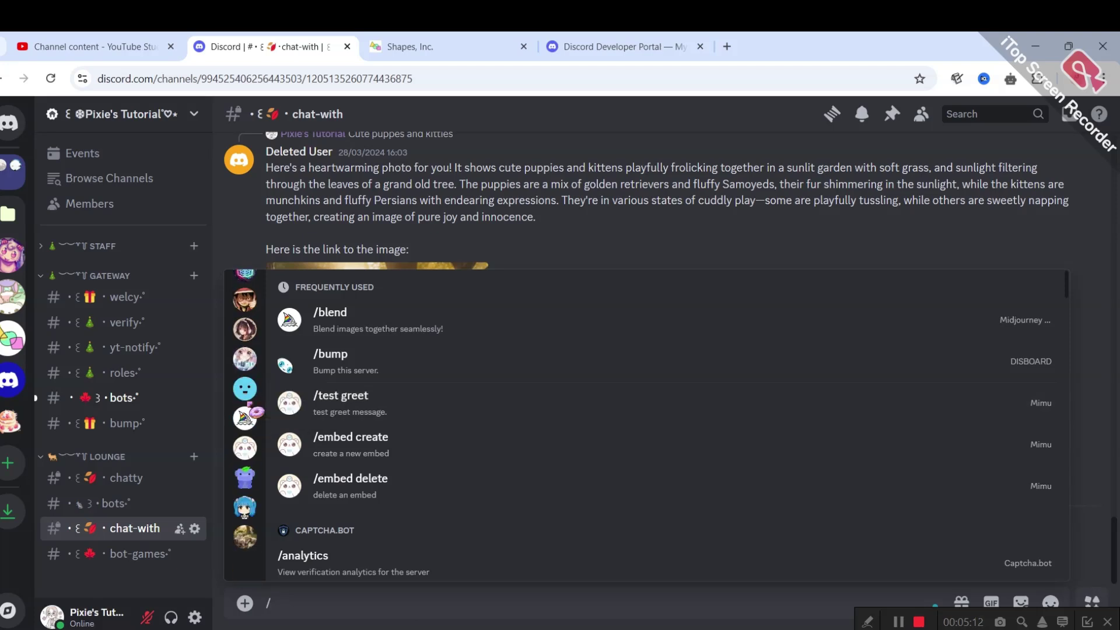
scroll(245, 408, "down", 3)
left_click(244, 383)
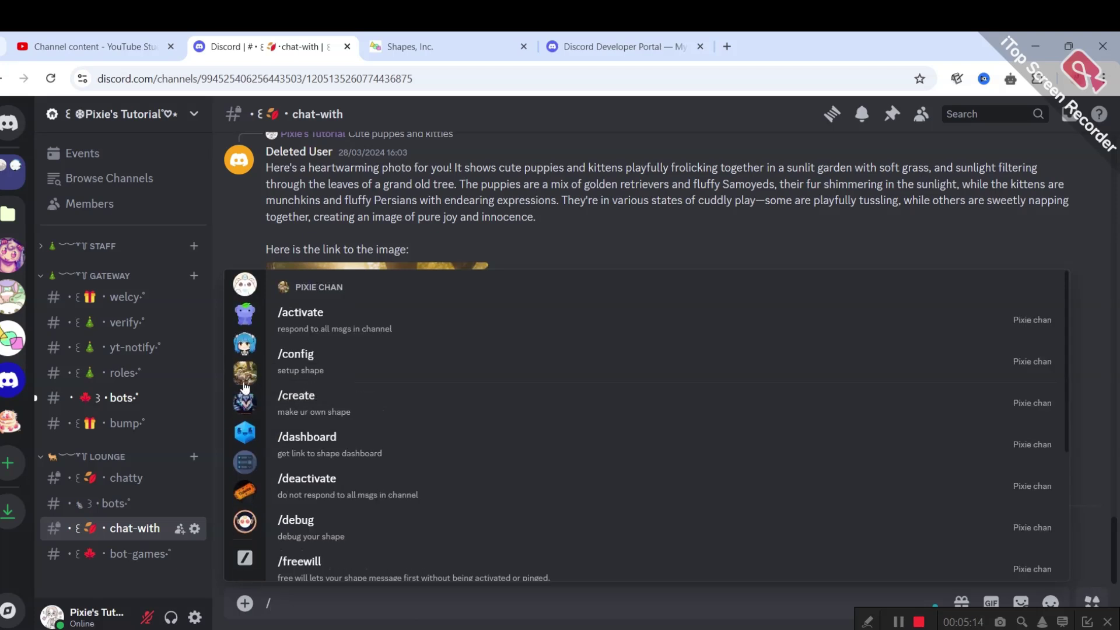
left_click(322, 319)
key("Return")
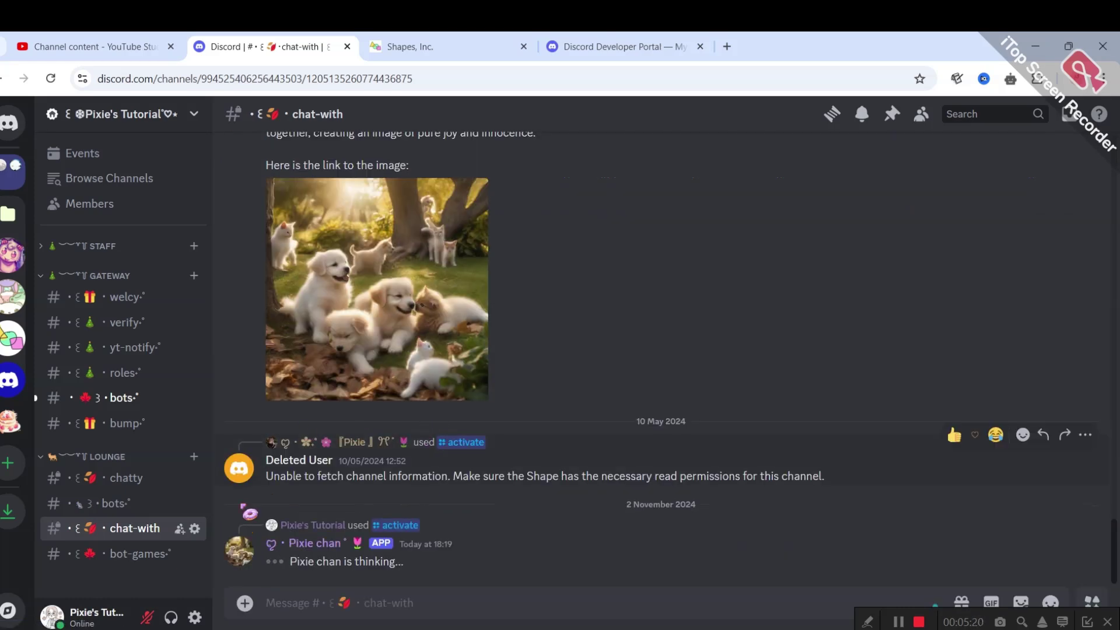
type("He")
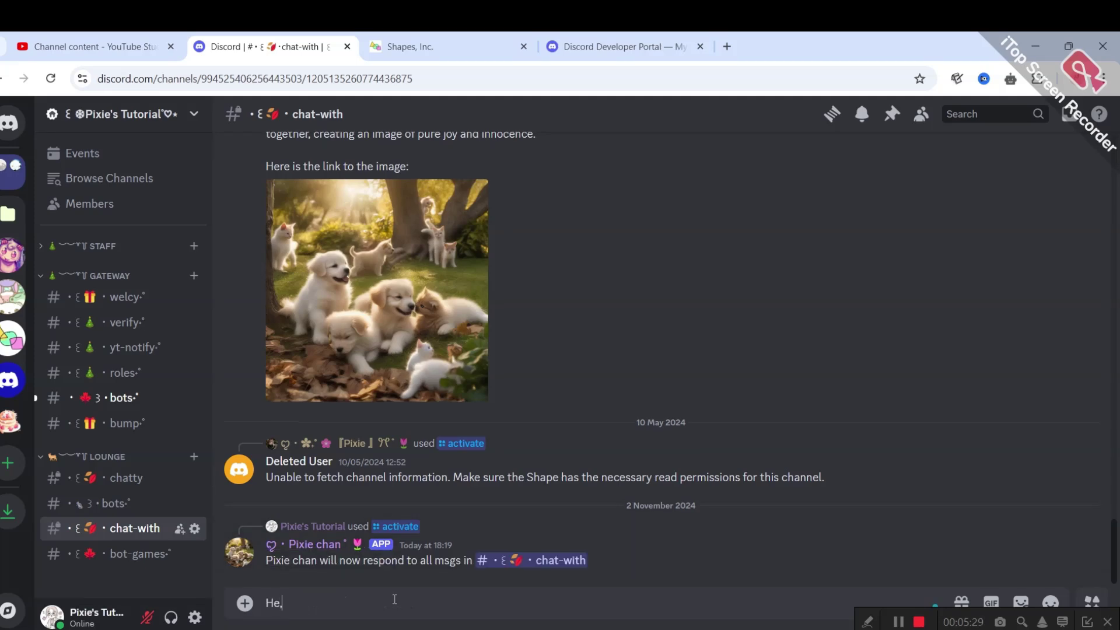
type("llo")
key("Return")
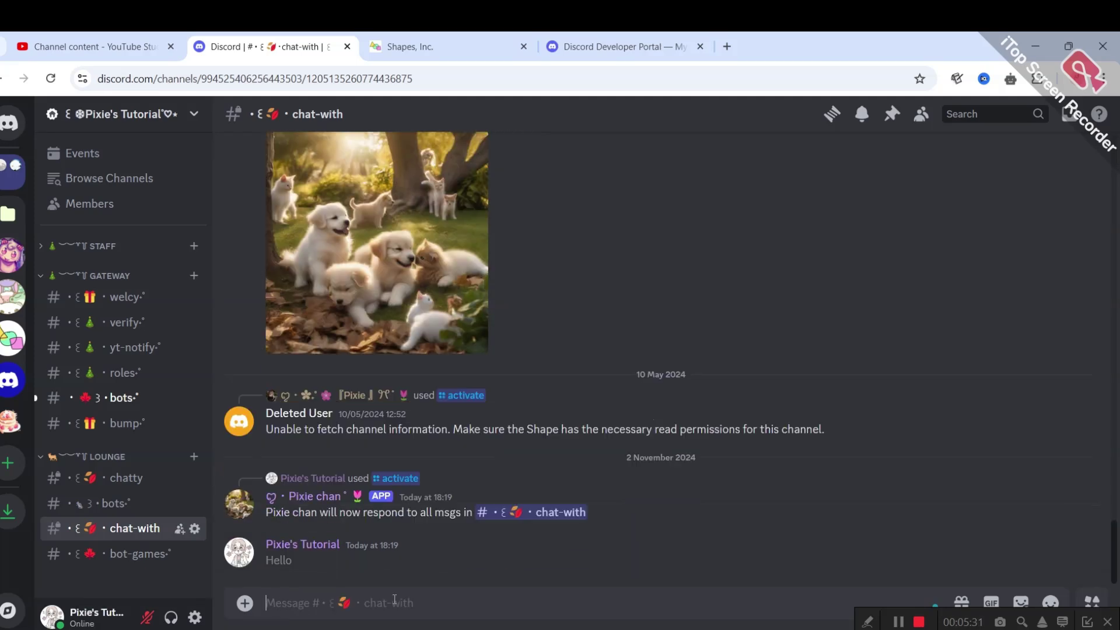